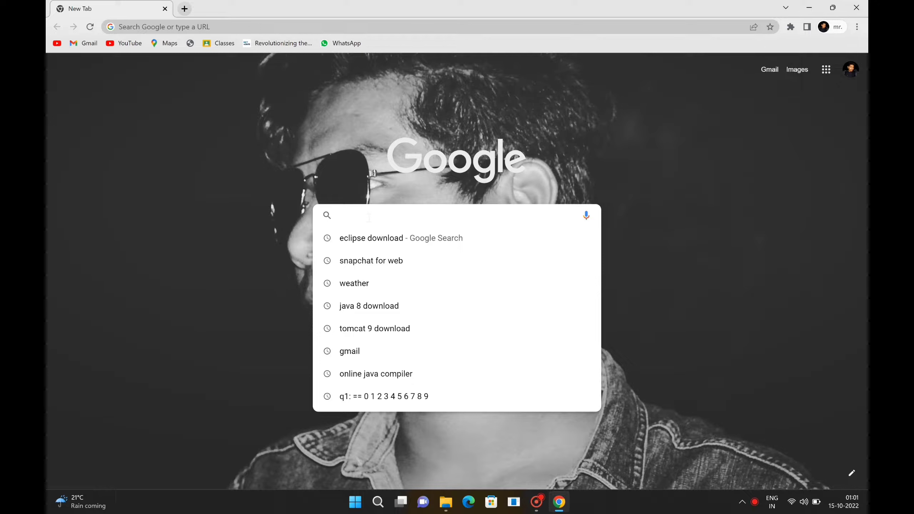
Step: Search Google for "eclipse download" and open the Eclipse Foundation's Eclipse Downloads result
type("eclipd")
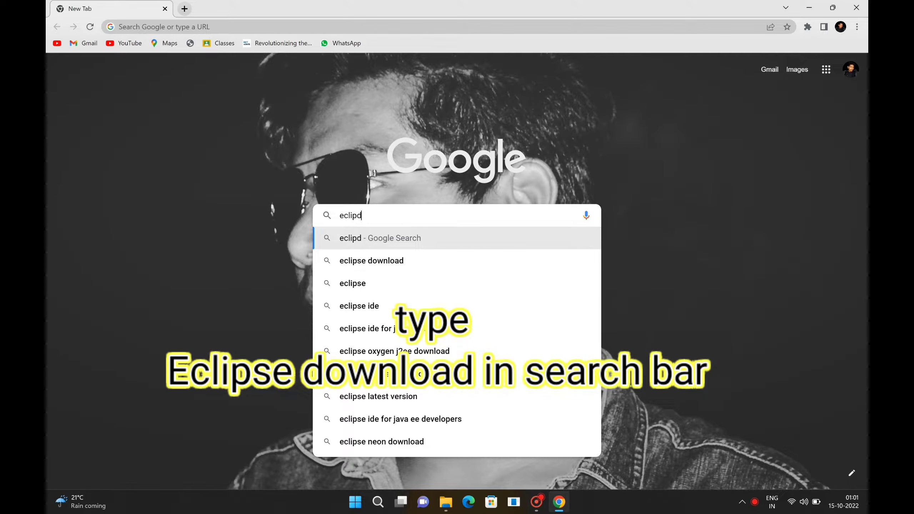
key("BackSpace")
type("se download")
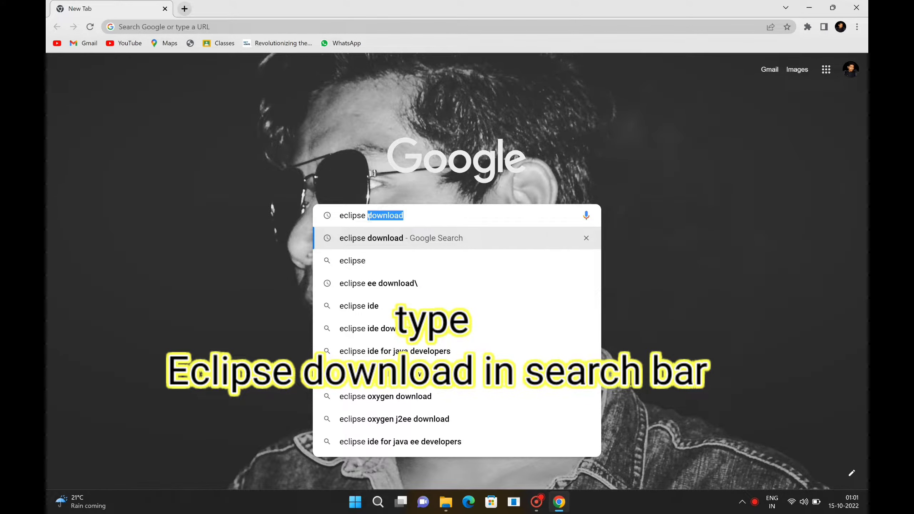
key("Down")
key("Up")
key("Return")
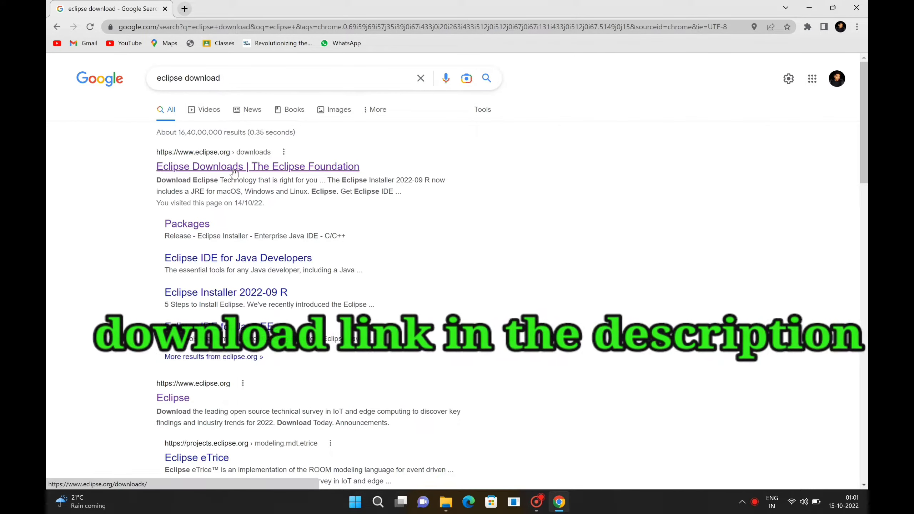
left_click(204, 167)
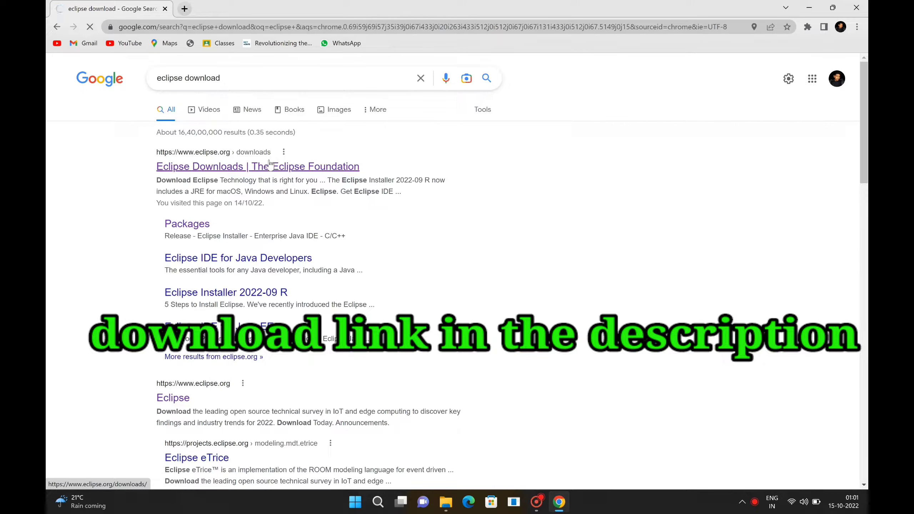
left_click(242, 168)
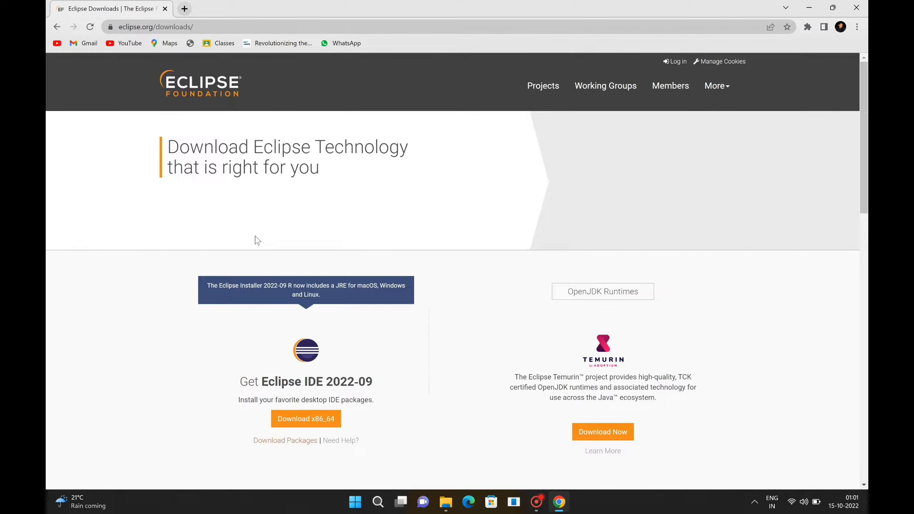
Step: Go through the Eclipse Foundation home page back to its downloads and open the x86_64 download of Eclipse IDE 2022-09
left_click(201, 84)
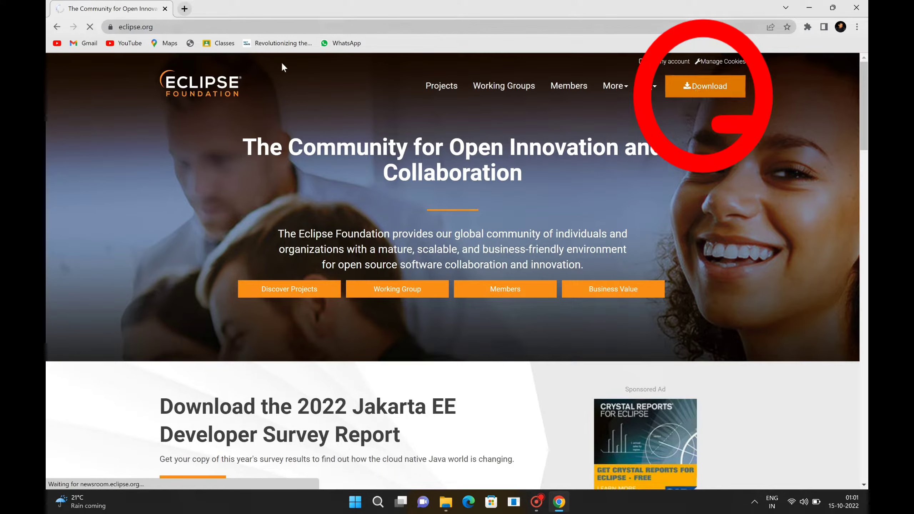
left_click(691, 87)
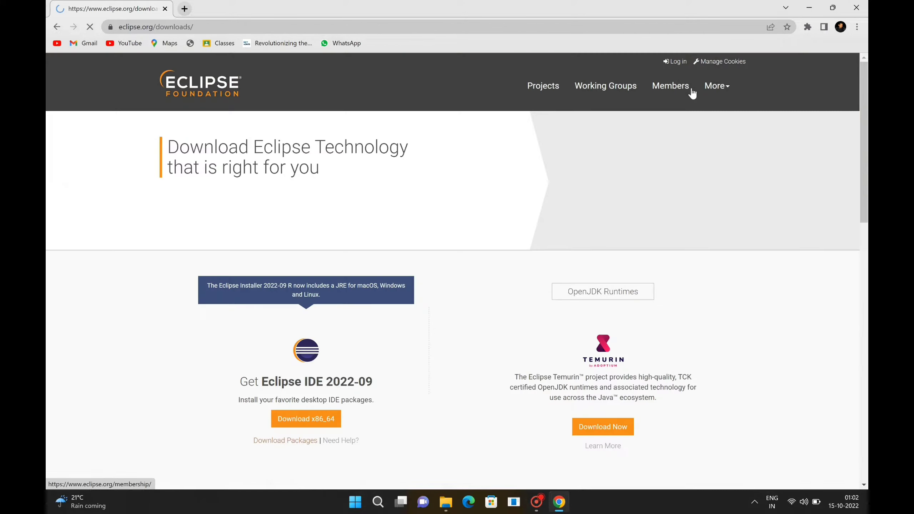
scroll(366, 334, "down", 1)
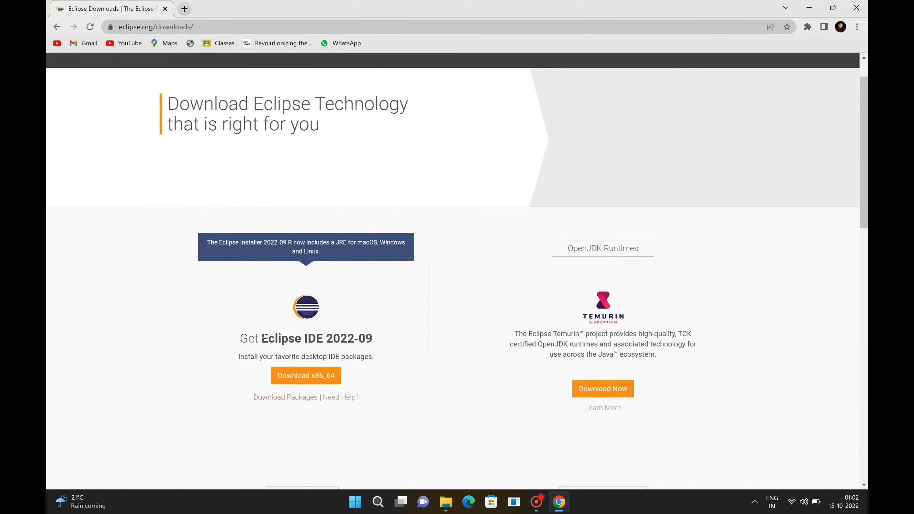
left_click_drag(262, 373, 373, 373)
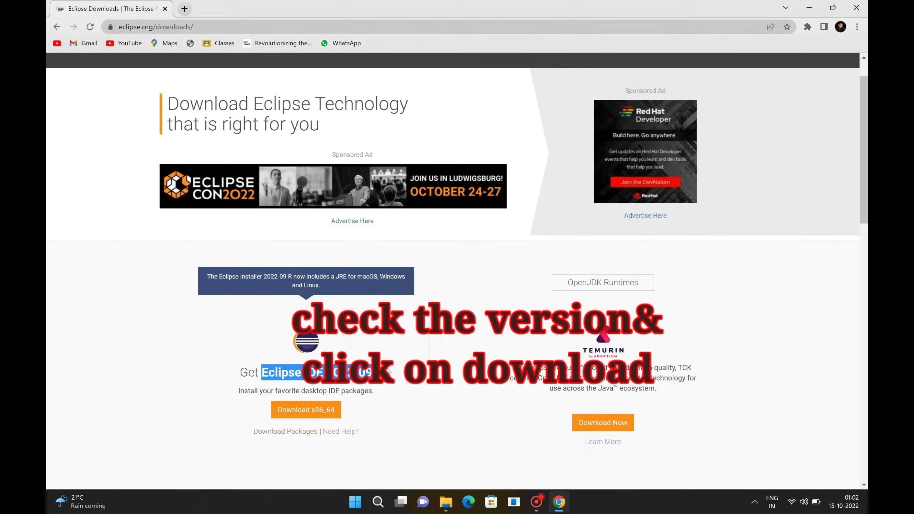
scroll(395, 238, "down", 4)
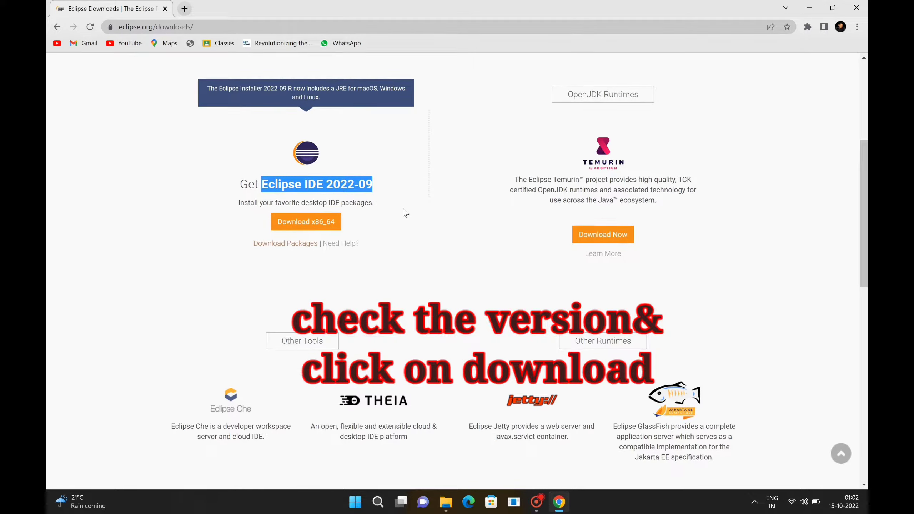
left_click(405, 213)
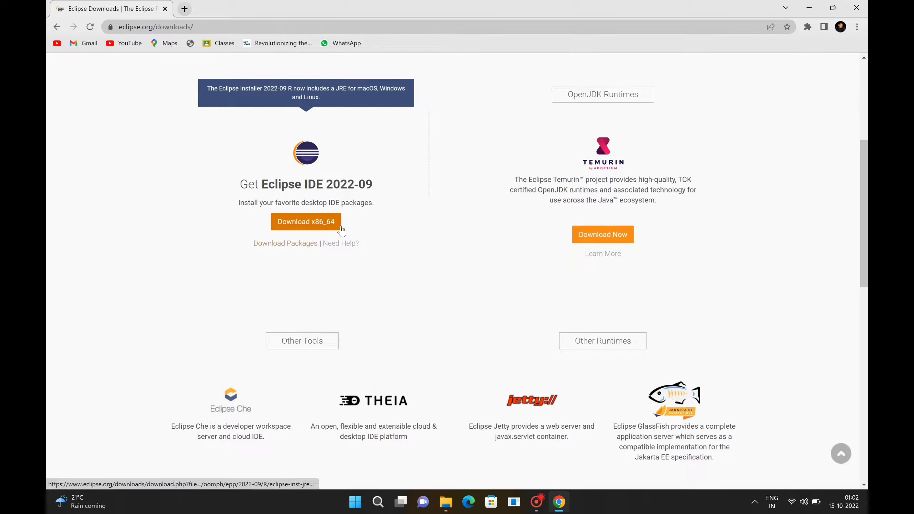
left_click(306, 222)
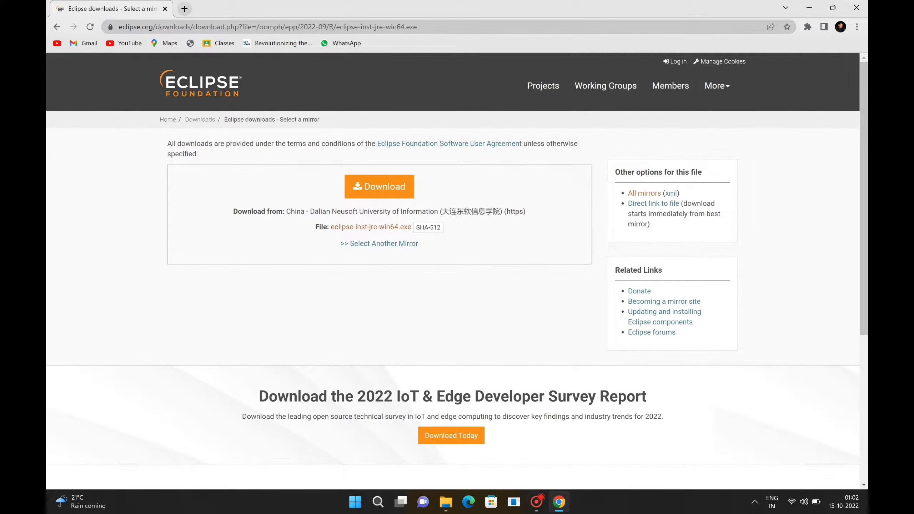
Step: Try to download eclipse-inst-jre-win64.exe from the preselected China mirror, Dalian Neusoft University of Information
left_click_drag(290, 211, 426, 211)
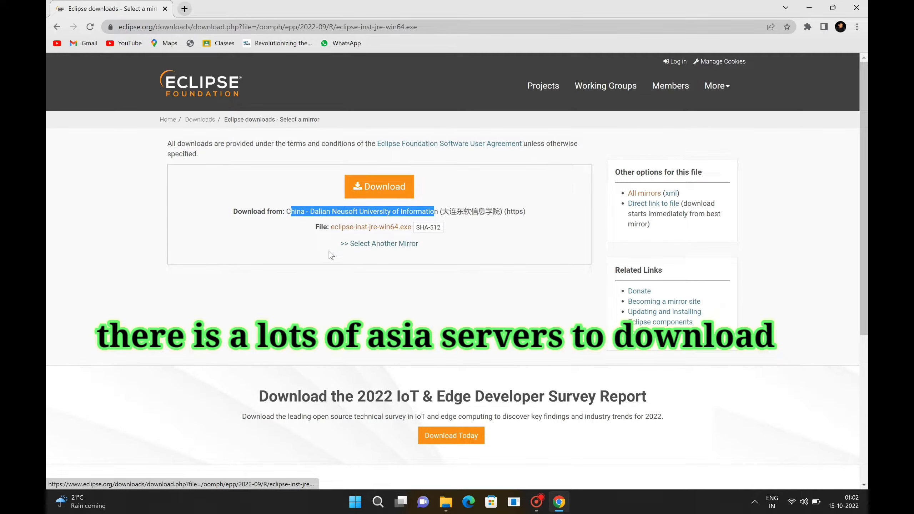
left_click(308, 195)
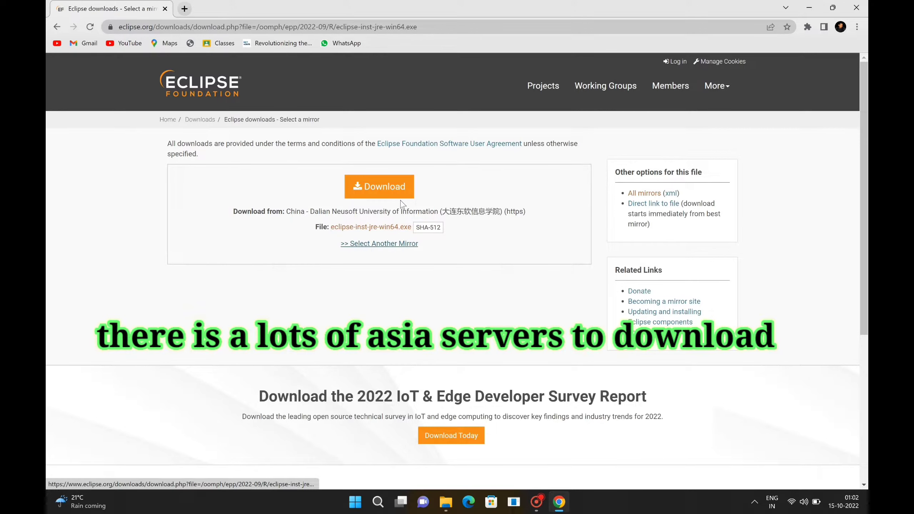
left_click(388, 190)
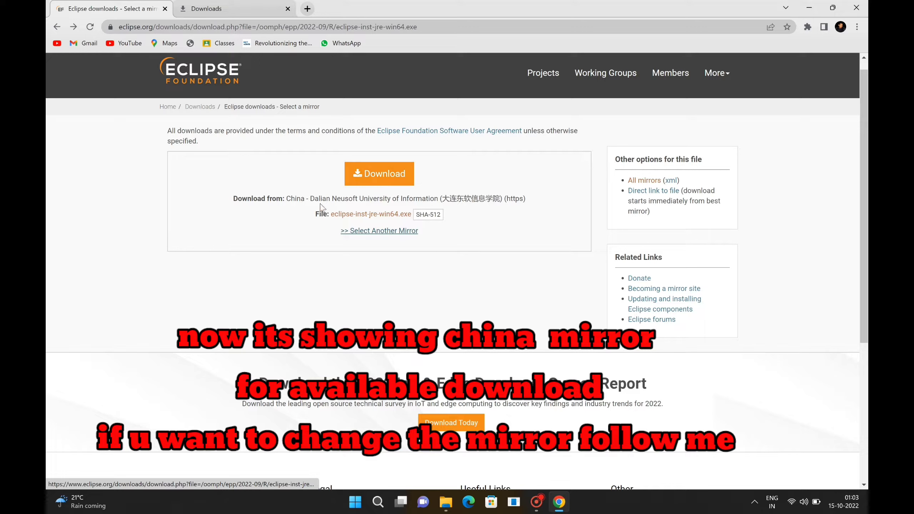
Step: Select another mirror and download eclipse-inst-jre-win64.exe from the main eclipse.org downloads area in Canada
left_click_drag(287, 198, 434, 199)
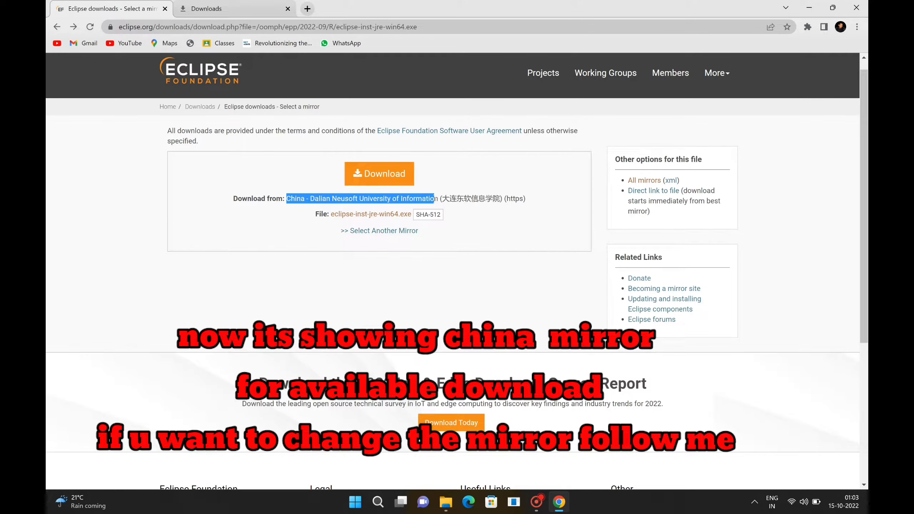
left_click(504, 241)
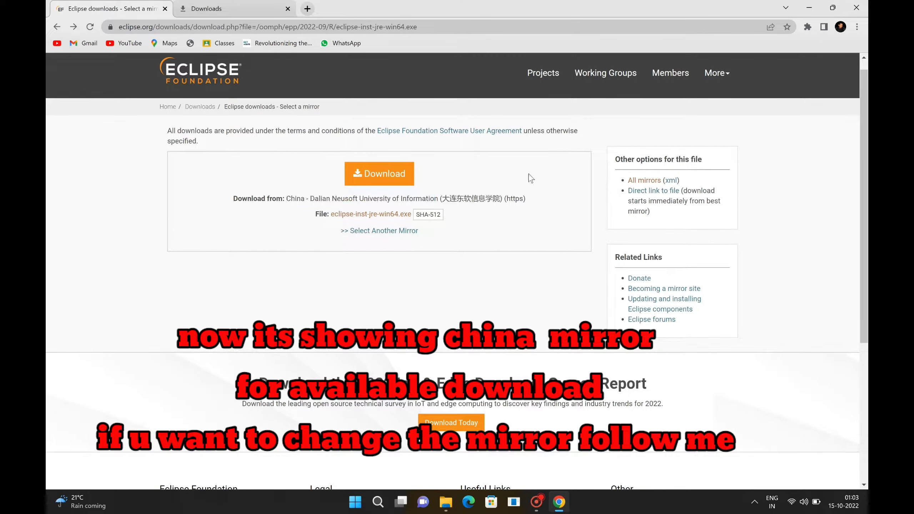
left_click(381, 235)
scroll(360, 311, "down", 2)
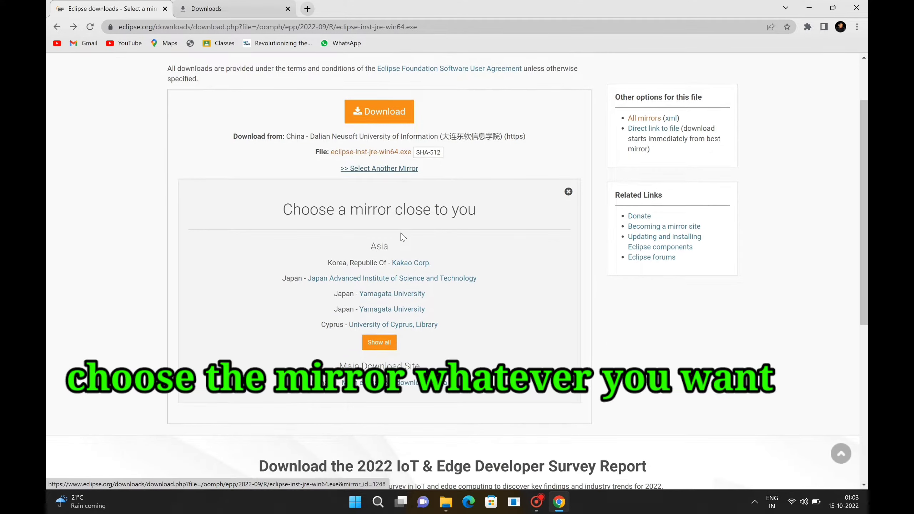
scroll(396, 223, "down", 1)
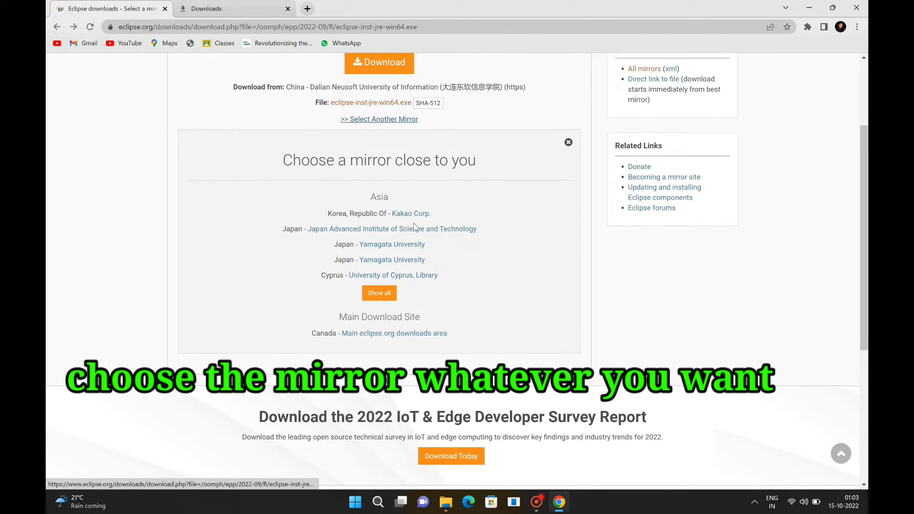
scroll(385, 283, "down", 1)
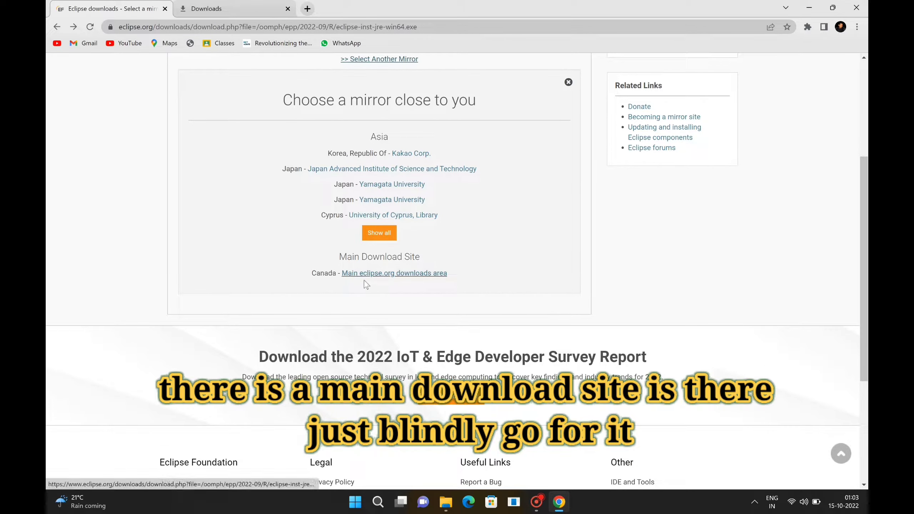
left_click(399, 275)
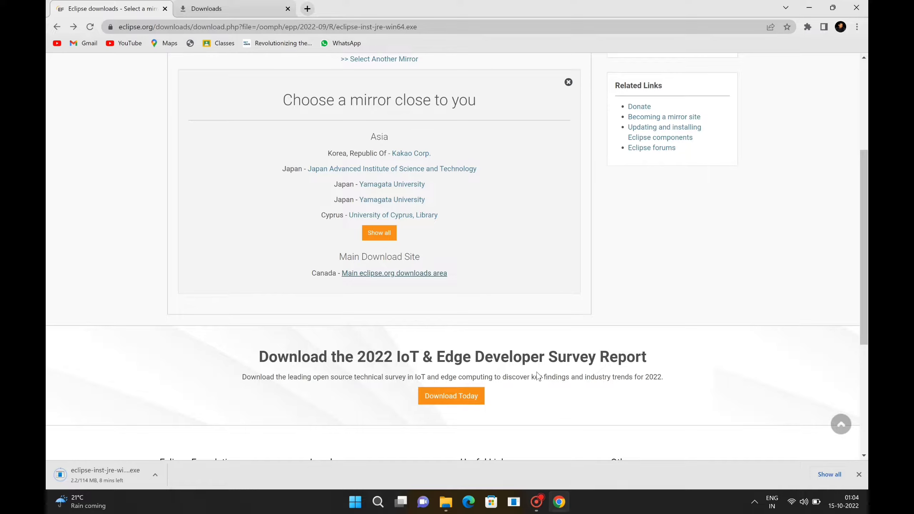
Step: Expand the full mirror list and examine the download sites offered for each region and country
left_click(378, 235)
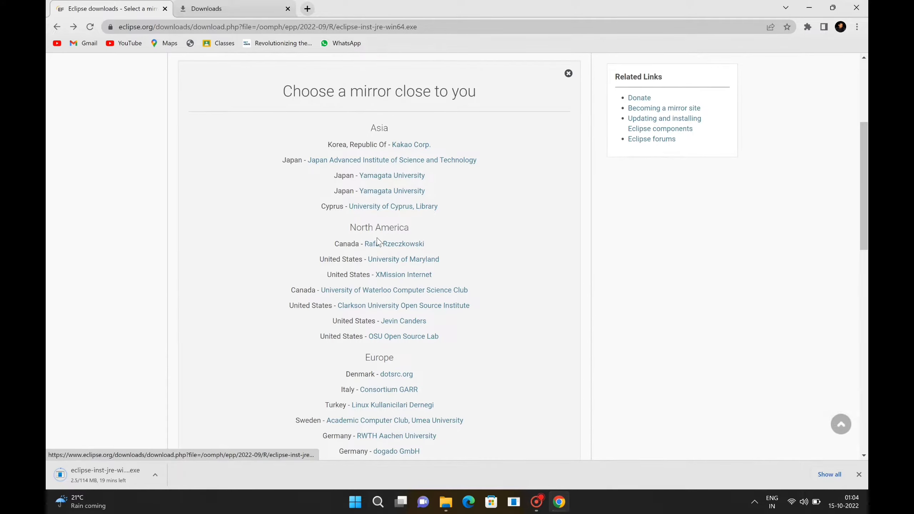
scroll(378, 241, "down", 3)
scroll(364, 322, "down", 5)
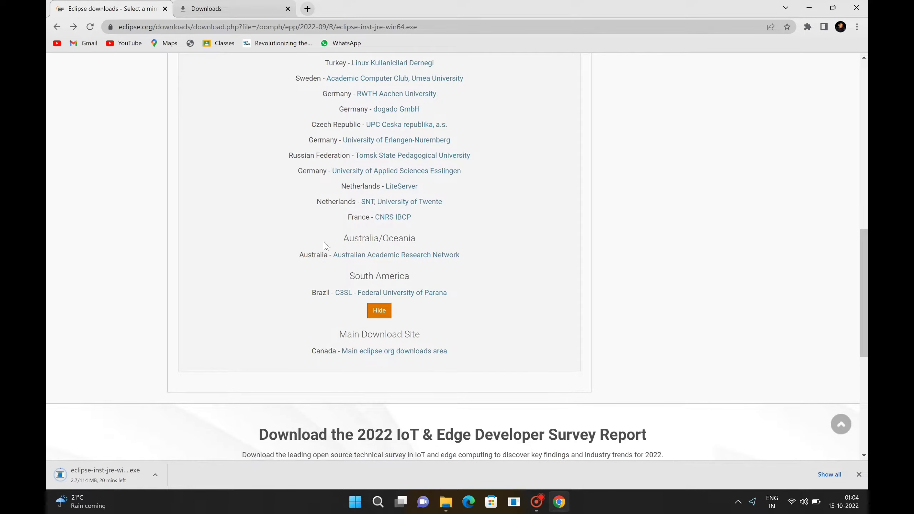
scroll(367, 156, "up", 3)
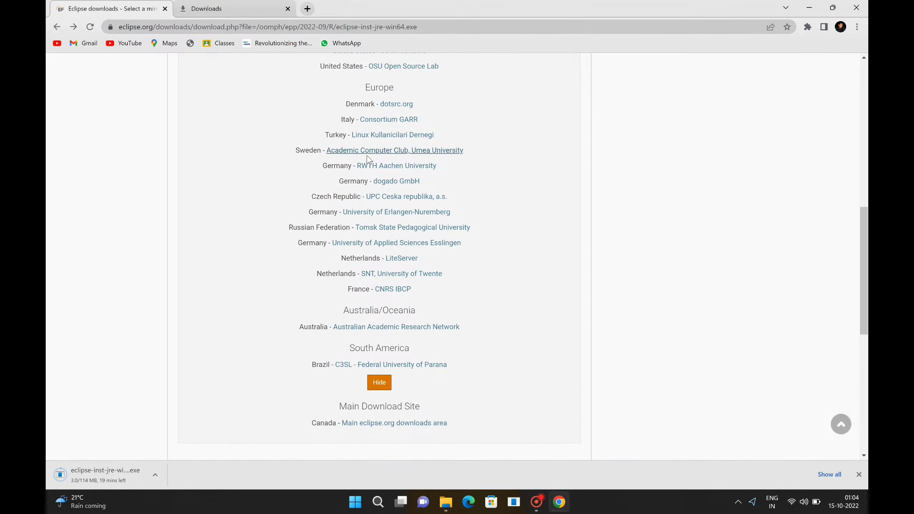
scroll(358, 111, "up", 1)
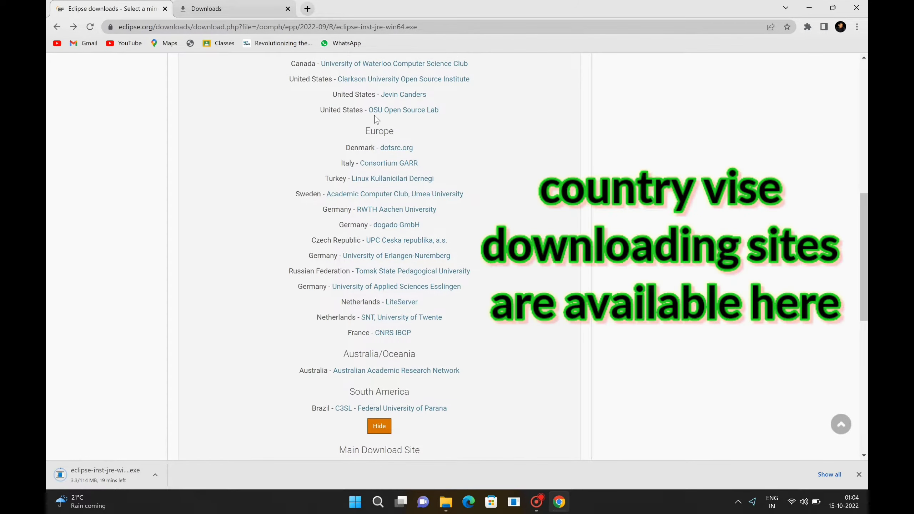
scroll(374, 115, "up", 5)
scroll(358, 123, "up", 2)
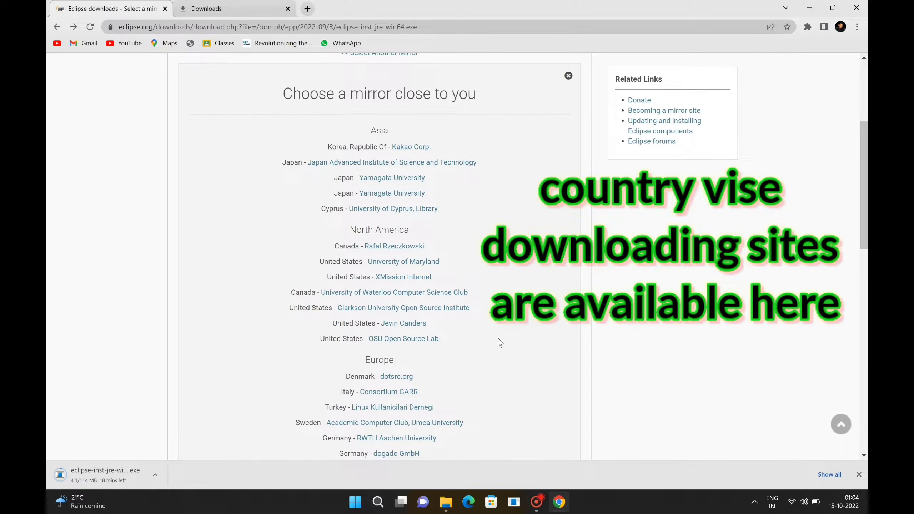
scroll(425, 311, "down", 8)
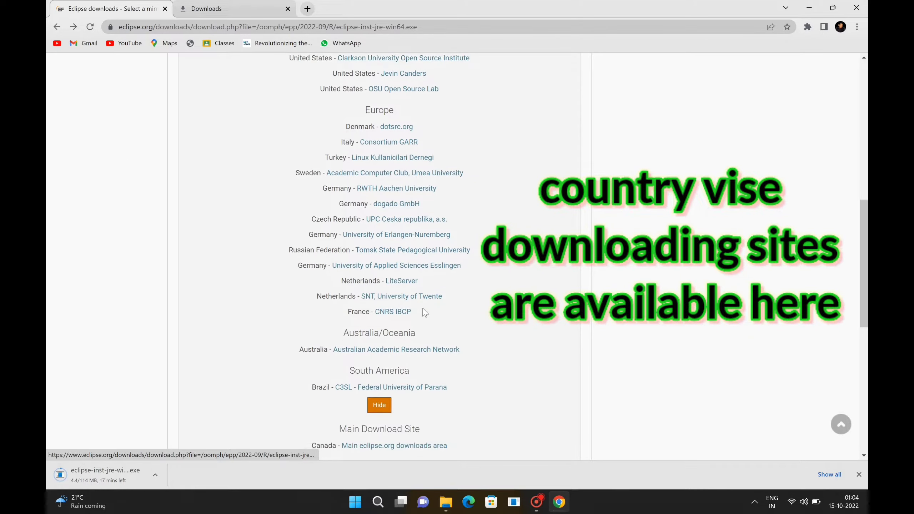
scroll(425, 312, "down", 1)
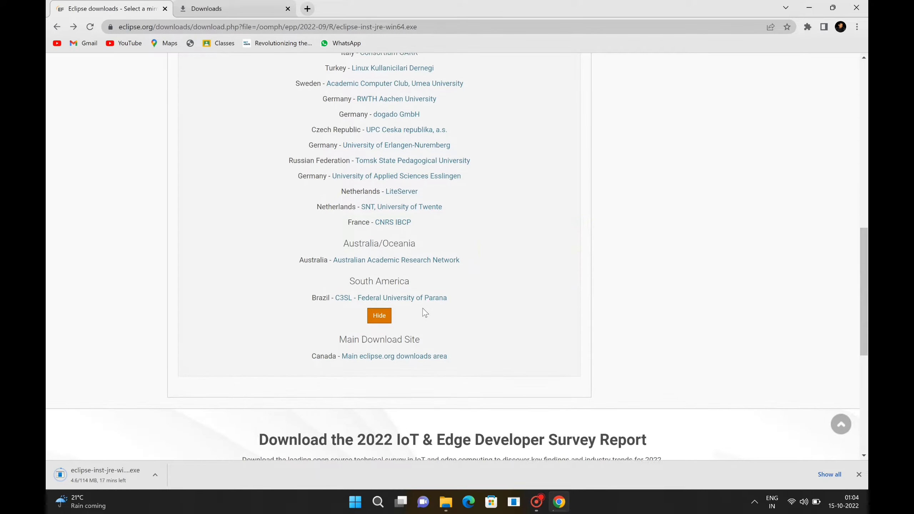
scroll(425, 312, "up", 1)
scroll(425, 312, "up", 2)
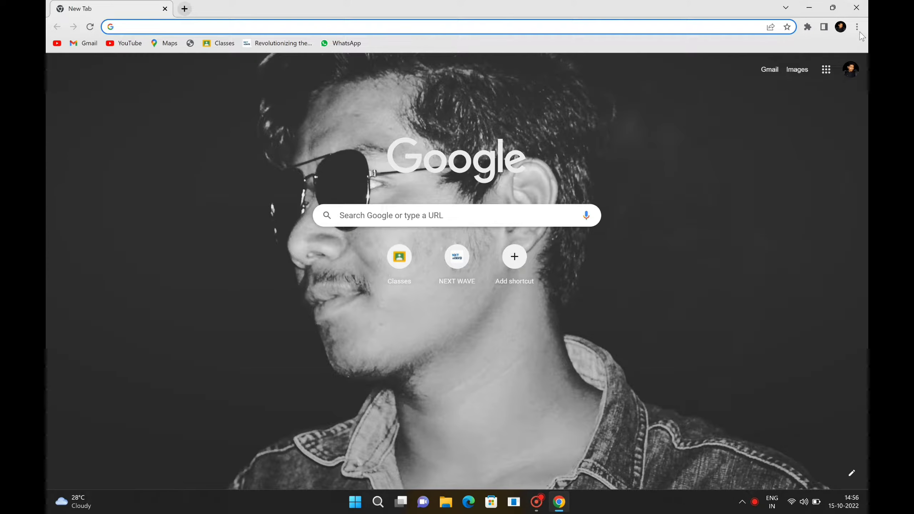
Step: Locate the downloaded eclipse-inst-jre-win64.exe through the browser's download list, show it in its folder and run it
left_click(857, 26)
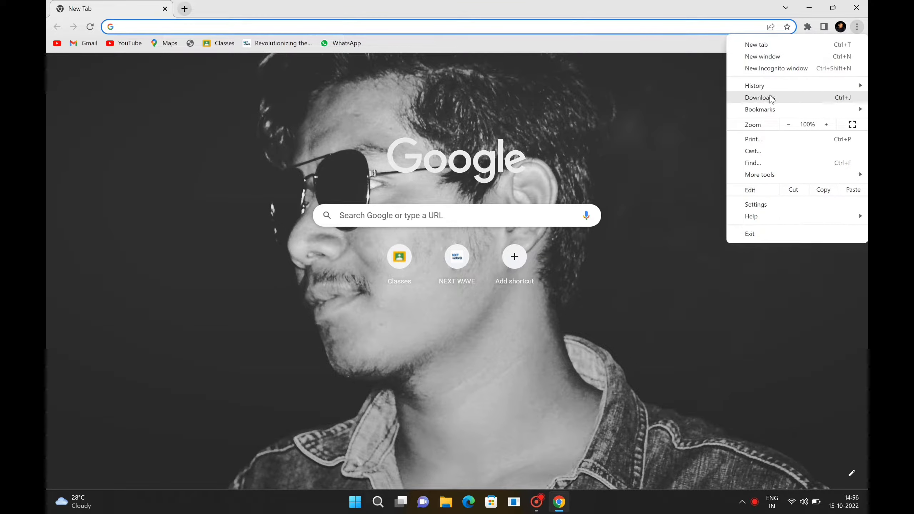
left_click(759, 98)
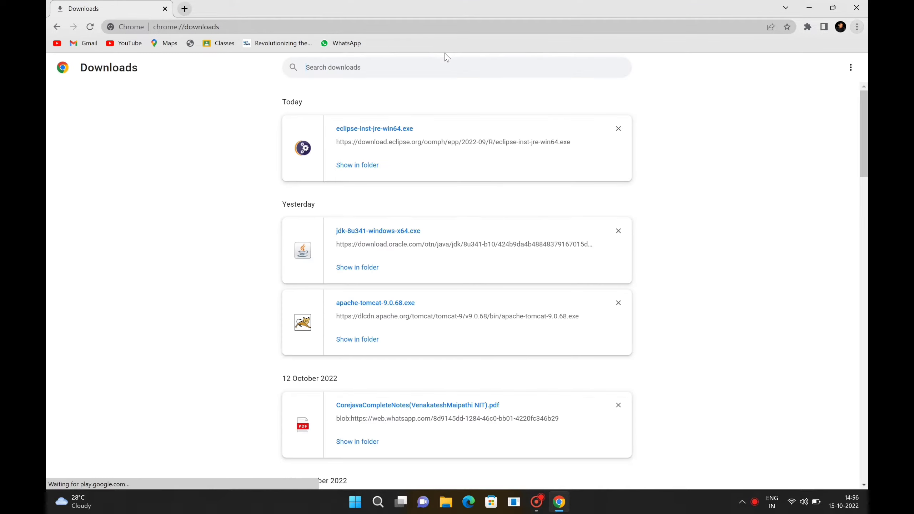
left_click(355, 166)
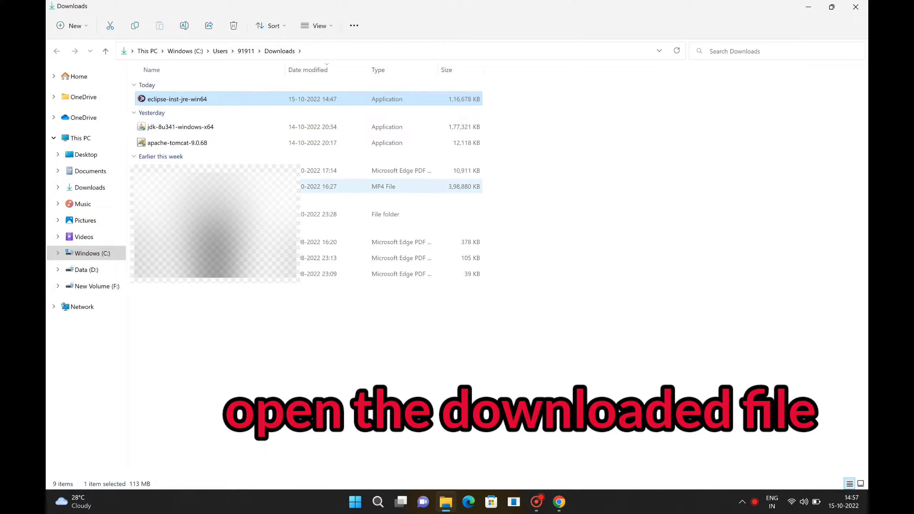
double_click(171, 101)
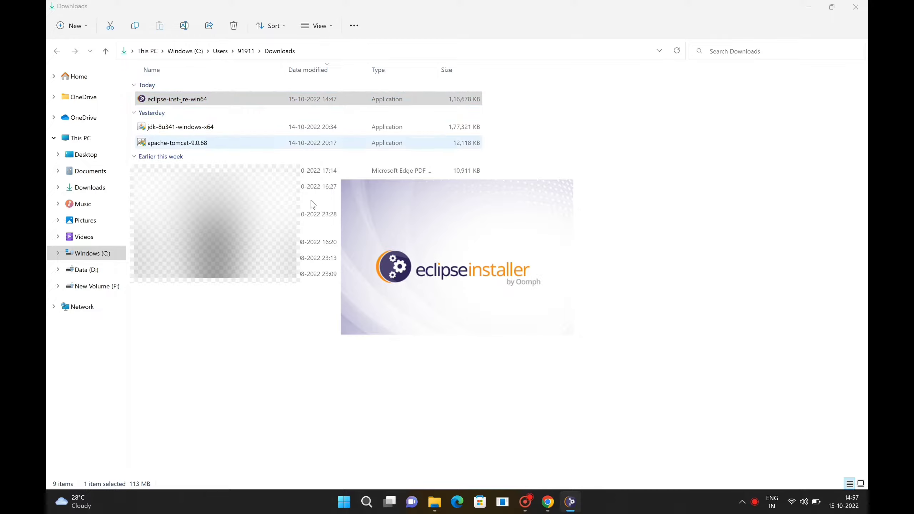
Step: Minimise the Downloads folder and browser windows and refresh the desktop while the Eclipse installer loads
left_click(809, 7)
left_click(810, 7)
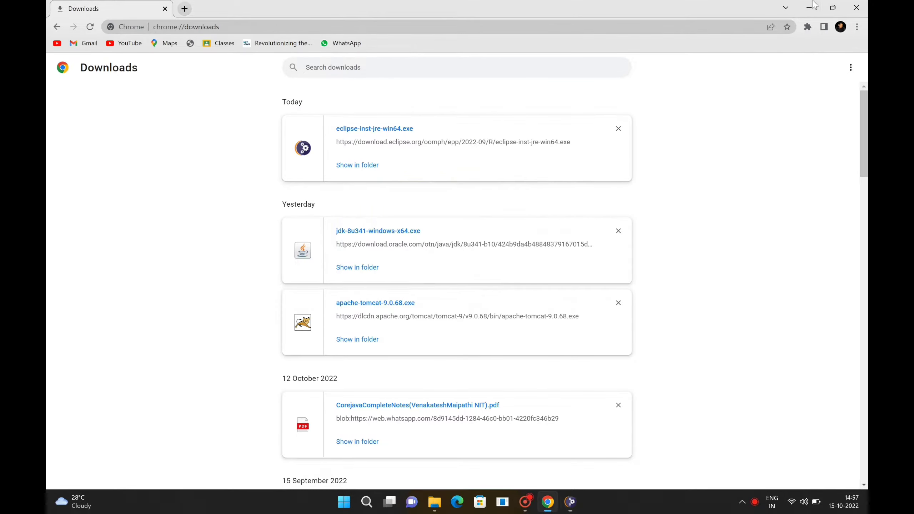
right_click(604, 50)
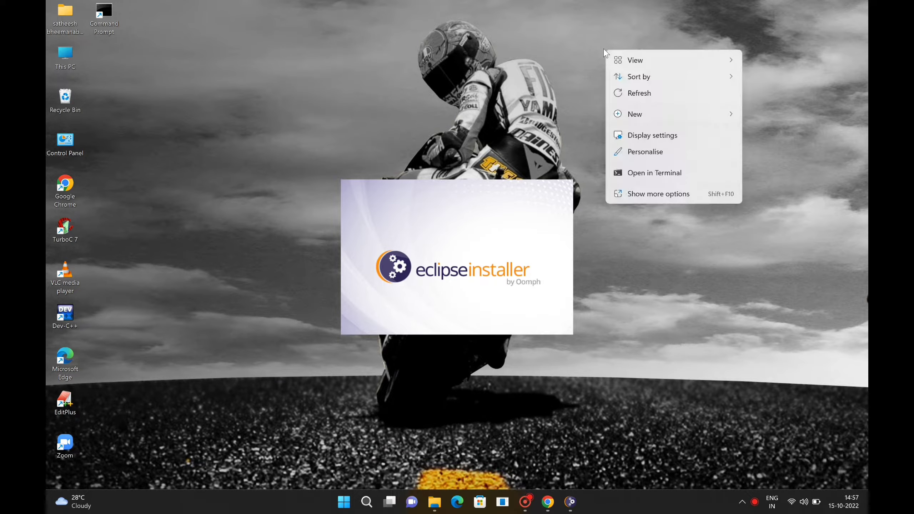
right_click(629, 92)
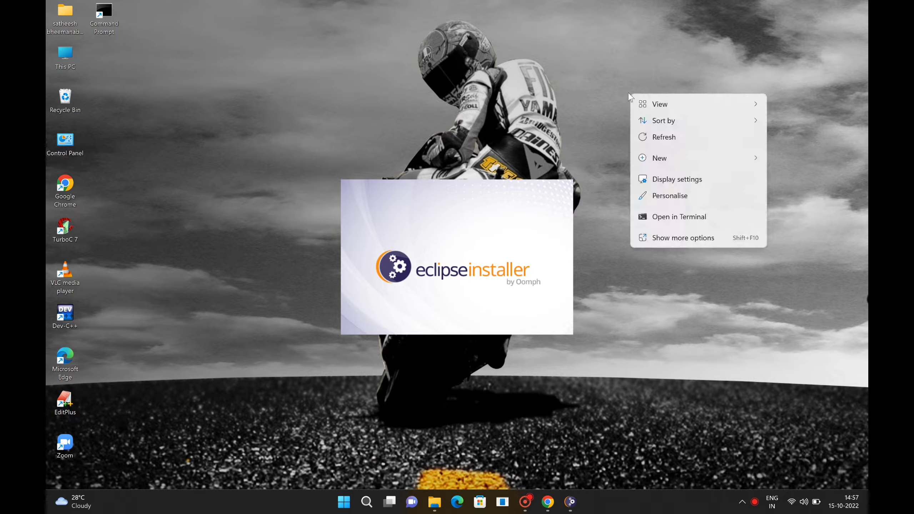
right_click(658, 134)
left_click(695, 179)
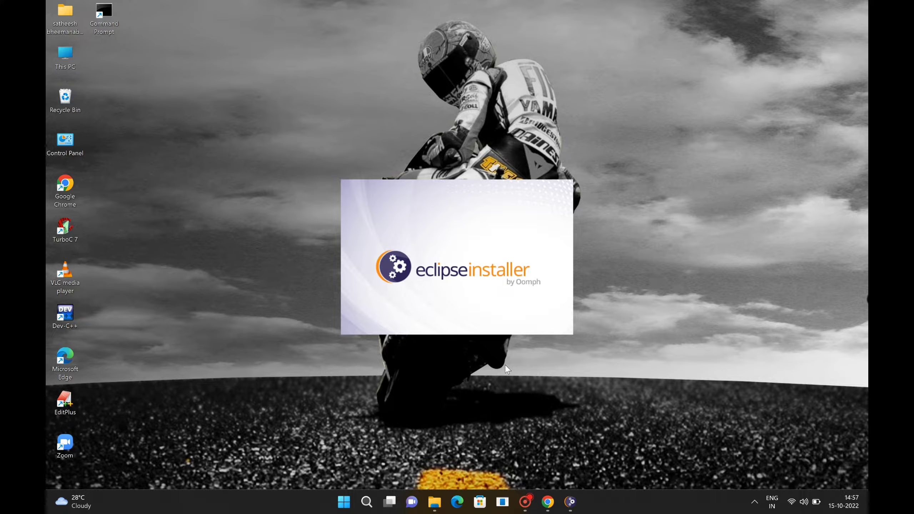
left_click(527, 504)
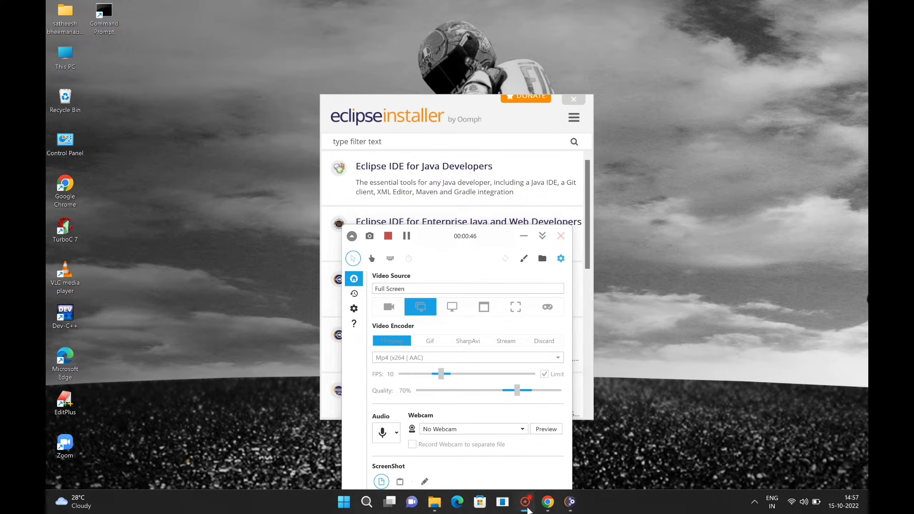
left_click(528, 509)
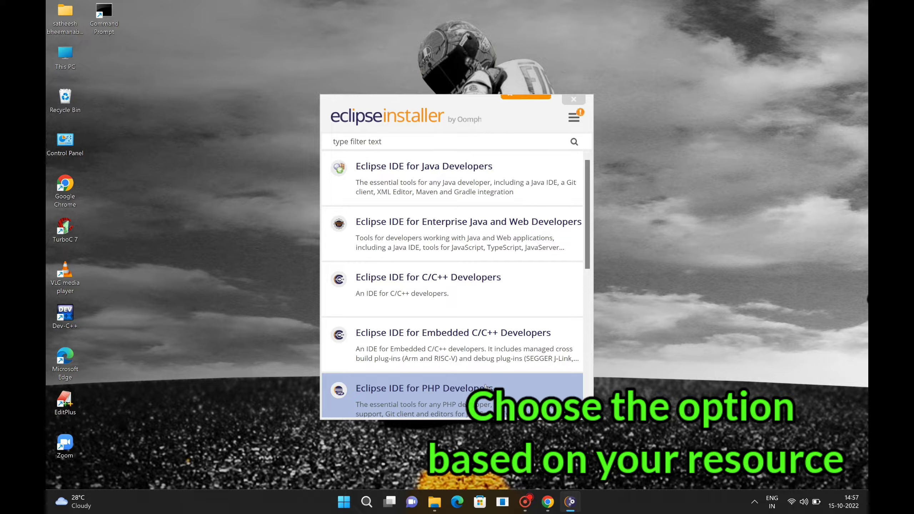
Step: Examine the full list of Eclipse packages offered in the installer, from Java Developers to Scout Developers
scroll(486, 388, "down", 1)
scroll(486, 388, "up", 1)
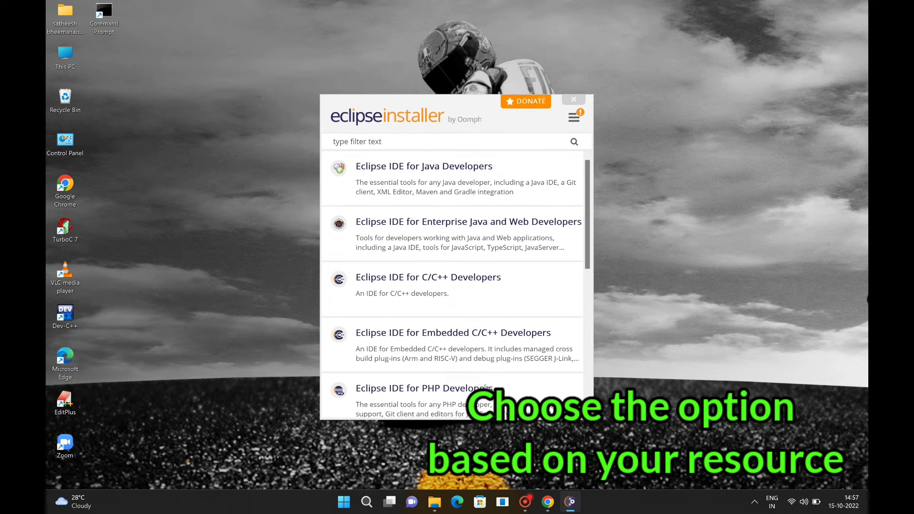
scroll(487, 387, "down", 1)
scroll(486, 388, "down", 2)
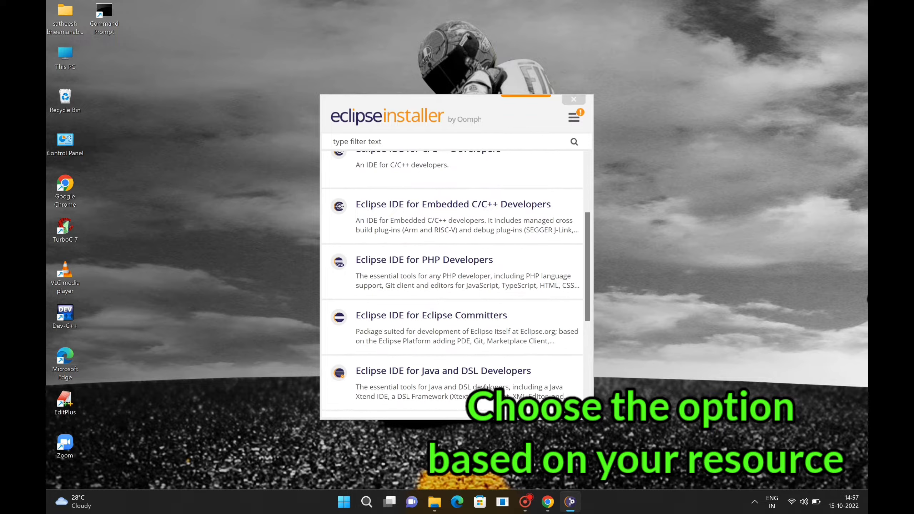
scroll(486, 388, "down", 1)
scroll(486, 387, "down", 3)
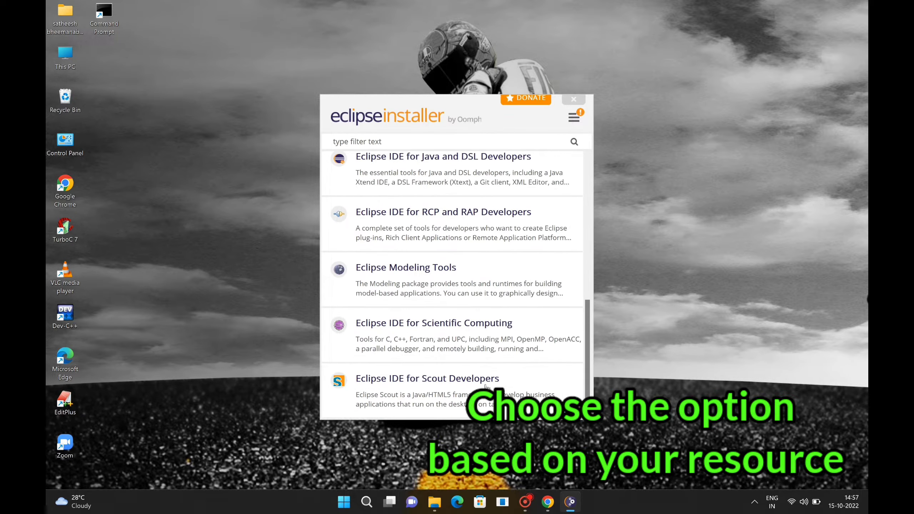
scroll(486, 387, "up", 5)
scroll(487, 387, "up", 1)
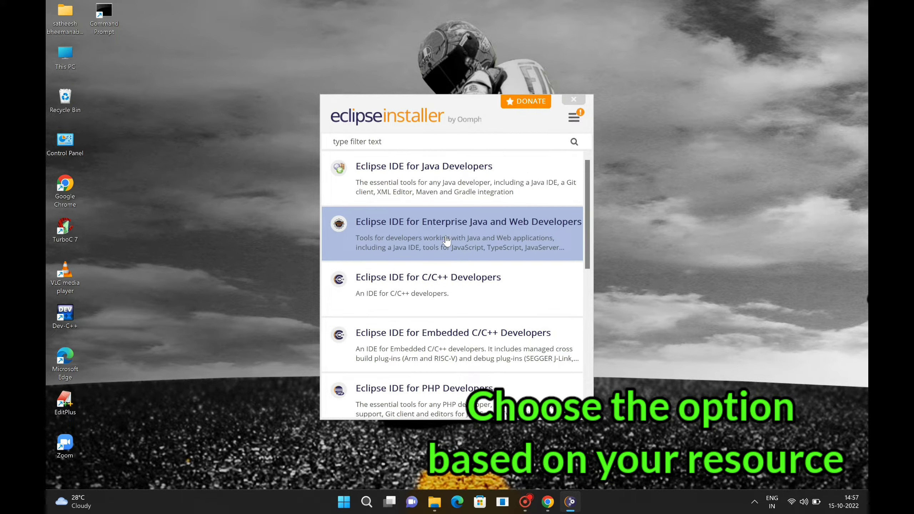
scroll(424, 317, "down", 2)
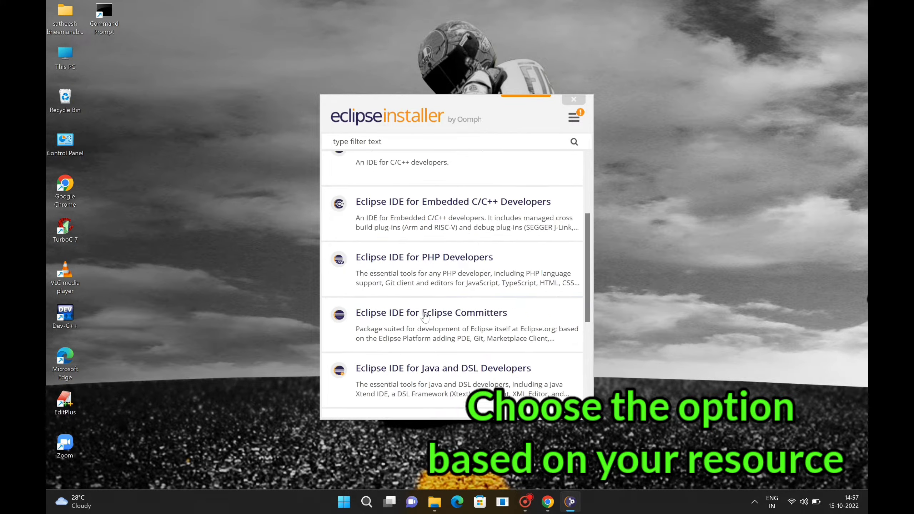
scroll(402, 330, "down", 1)
scroll(403, 330, "down", 3)
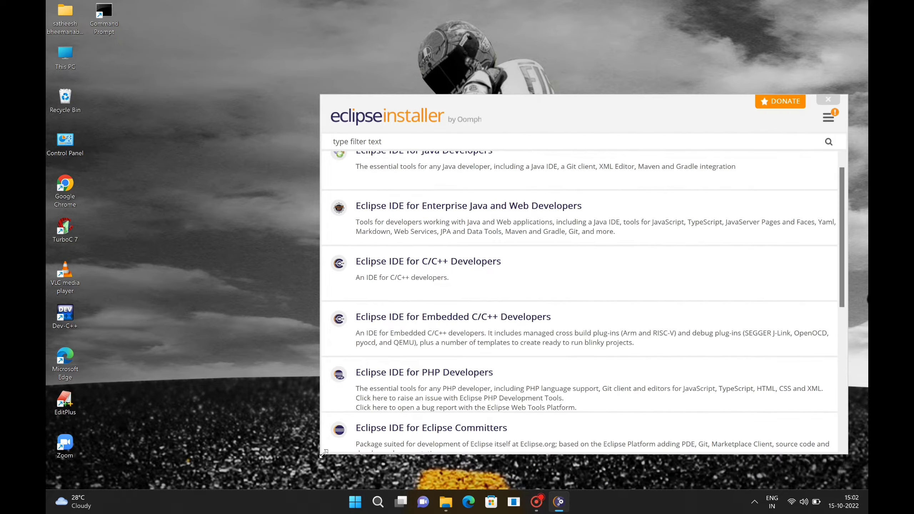
Step: Widen the installer window and select the Eclipse IDE for Java Developers package
left_click_drag(324, 453, 236, 453)
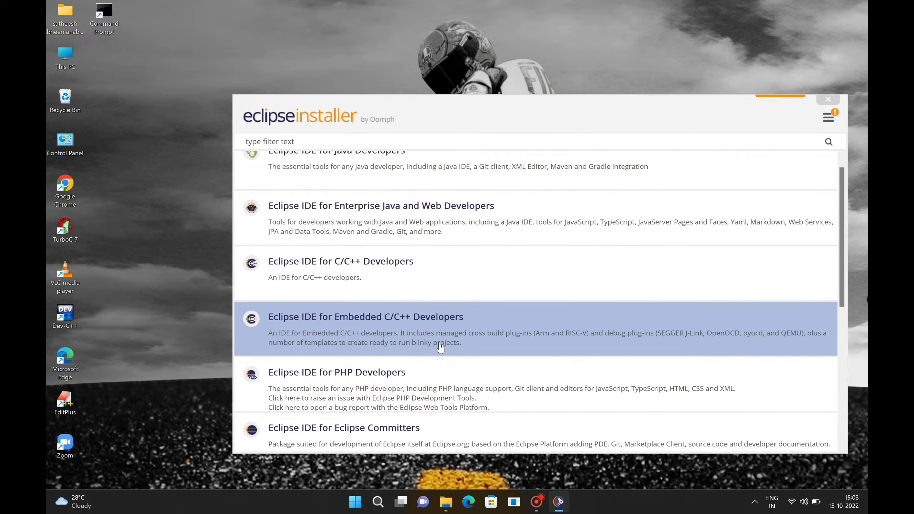
scroll(441, 347, "up", 1)
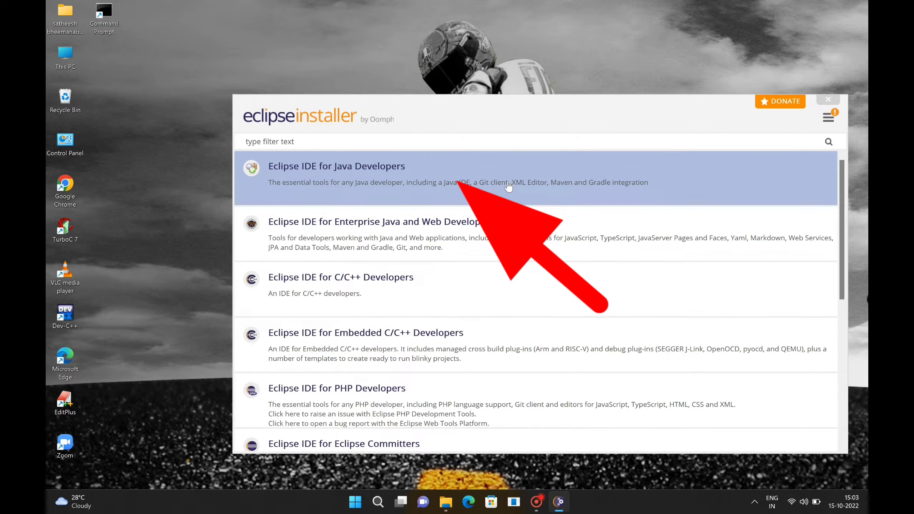
left_click(509, 186)
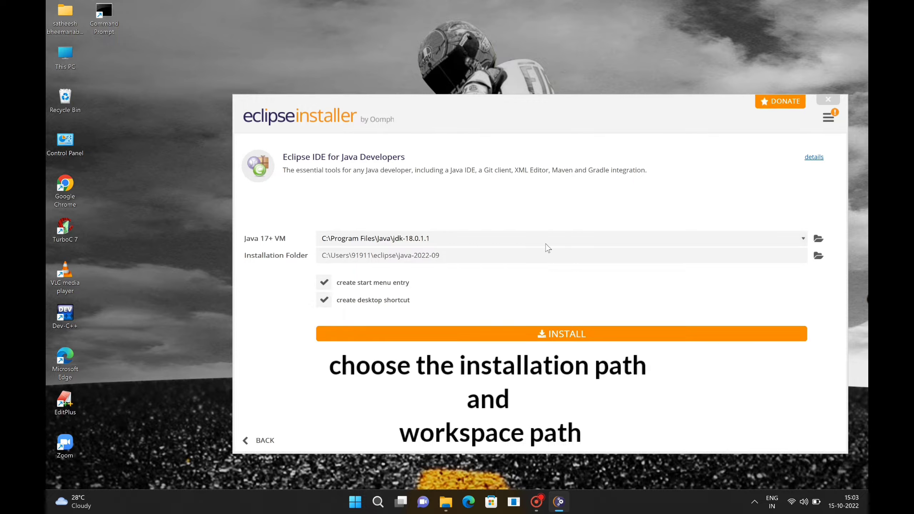
Step: Set the Java 17+ VM to JRE 17.0.4.1 and start the installation in the default java-2022-09 folder
left_click(803, 240)
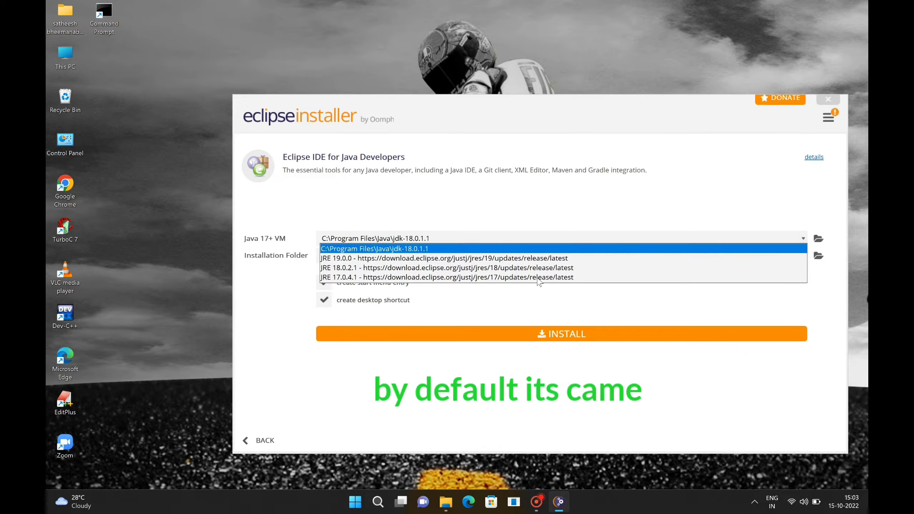
left_click(820, 241)
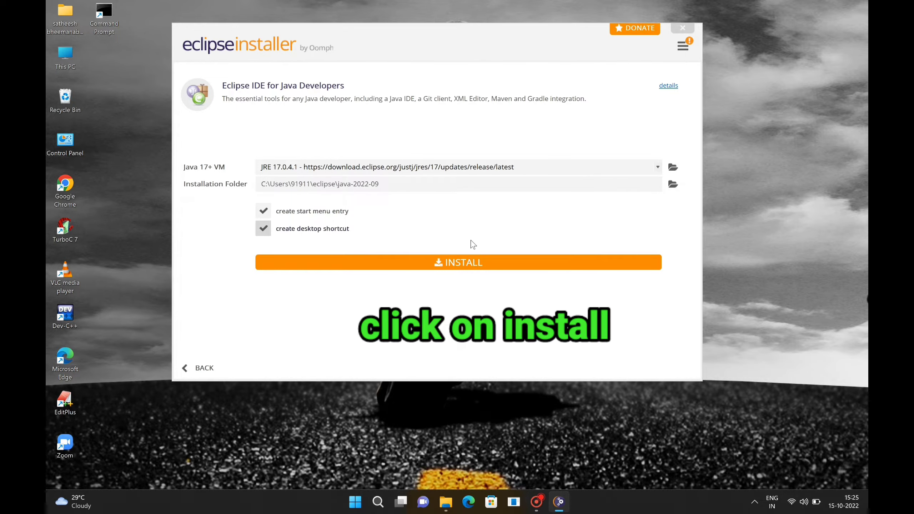
left_click(449, 265)
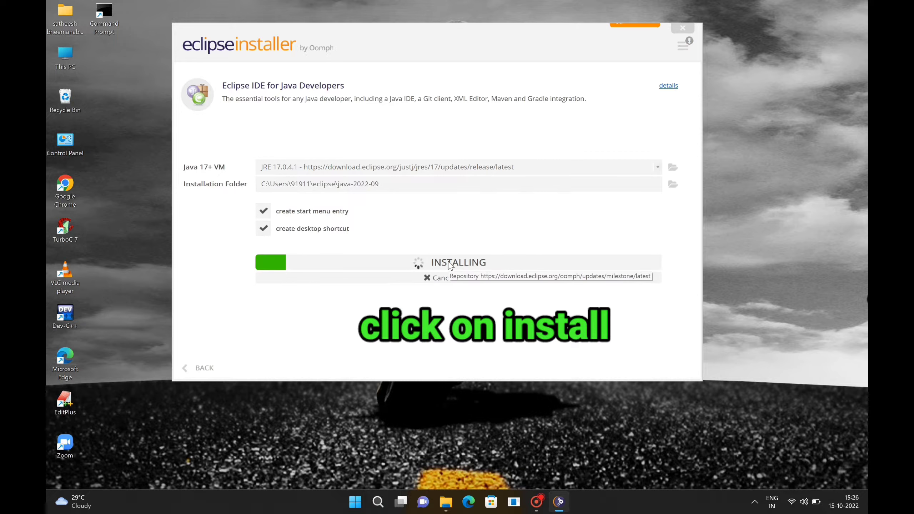
Step: Move and enlarge the installer window so it fills most of the screen during installation
left_click_drag(270, 185, 293, 191)
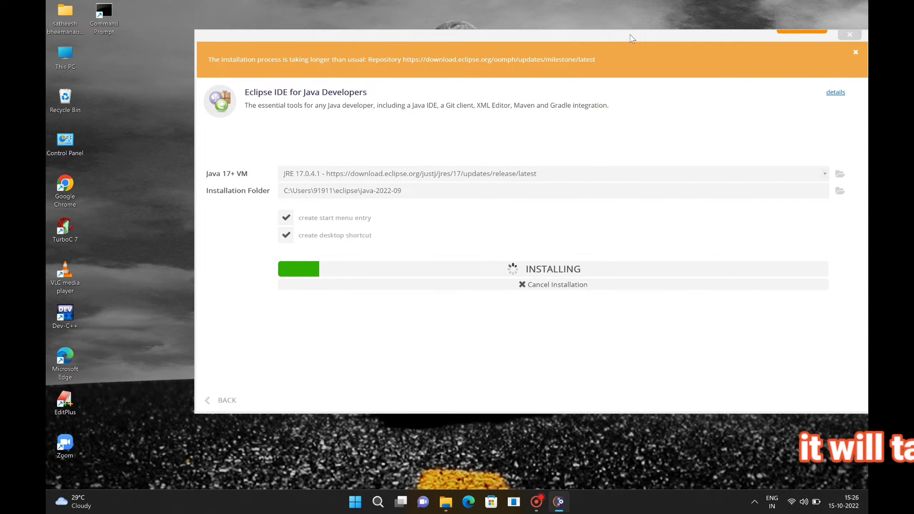
left_click_drag(631, 35, 488, 10)
left_click_drag(728, 389, 862, 411)
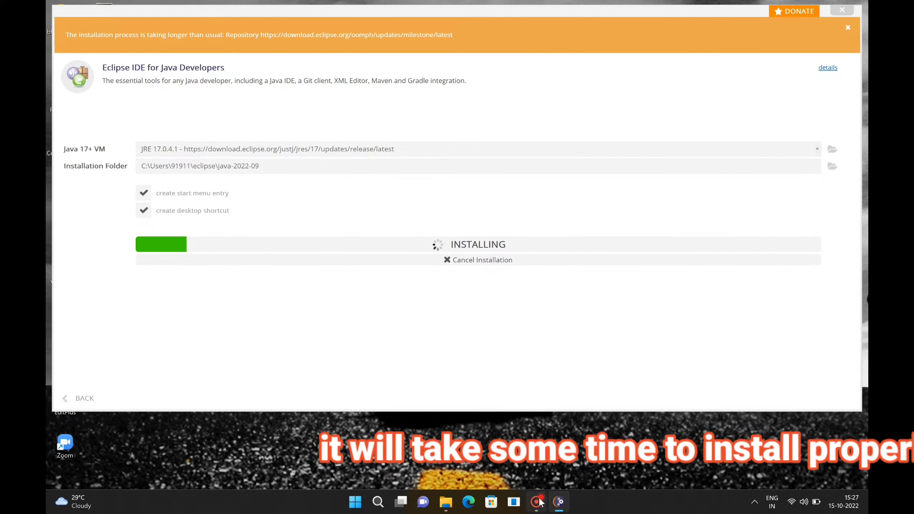
left_click(537, 502)
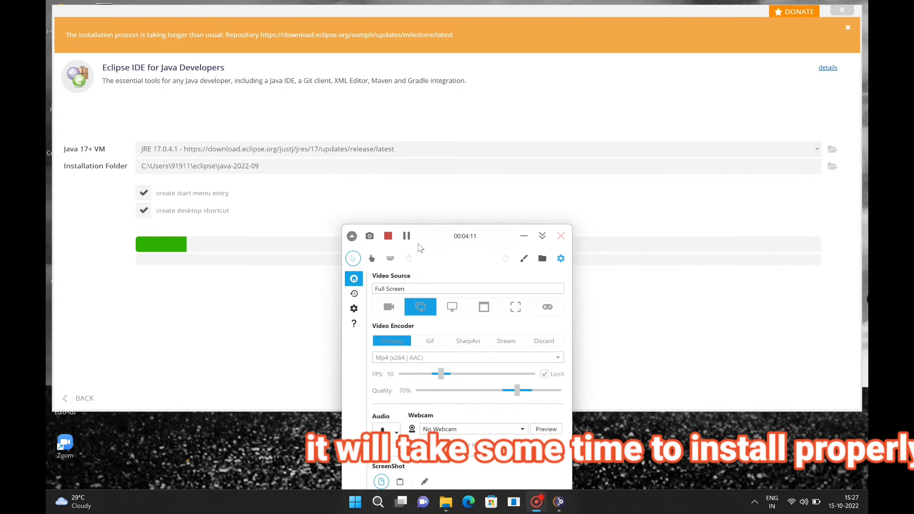
left_click(407, 238)
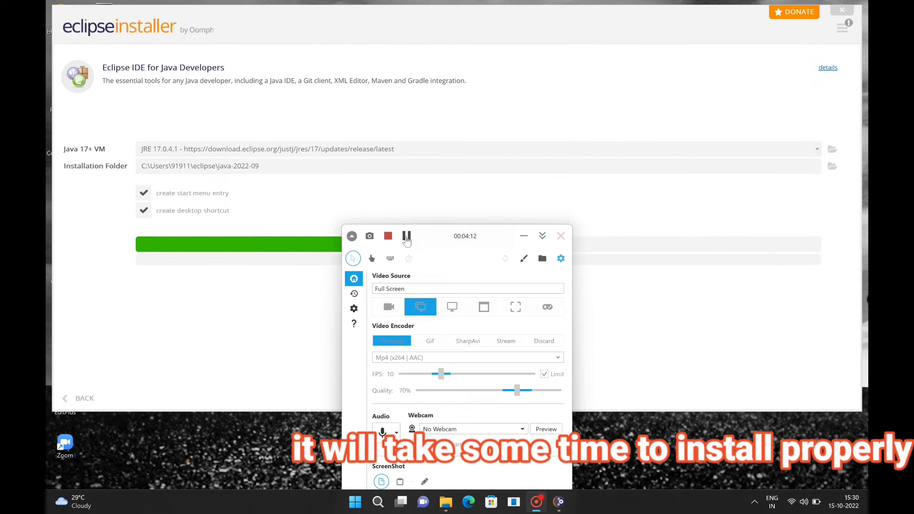
left_click(524, 236)
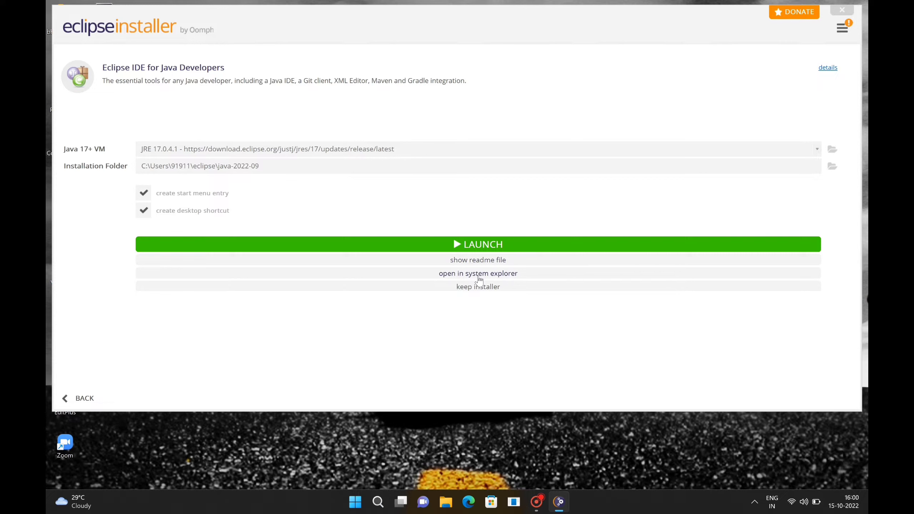
Step: Launch the installed Eclipse IDE and check the workspace list in the launcher dialog
left_click(497, 249)
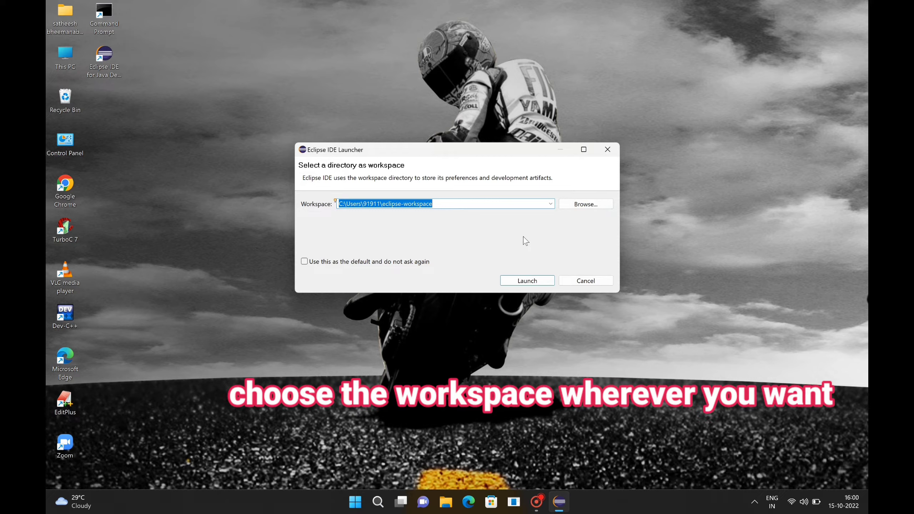
left_click(551, 206)
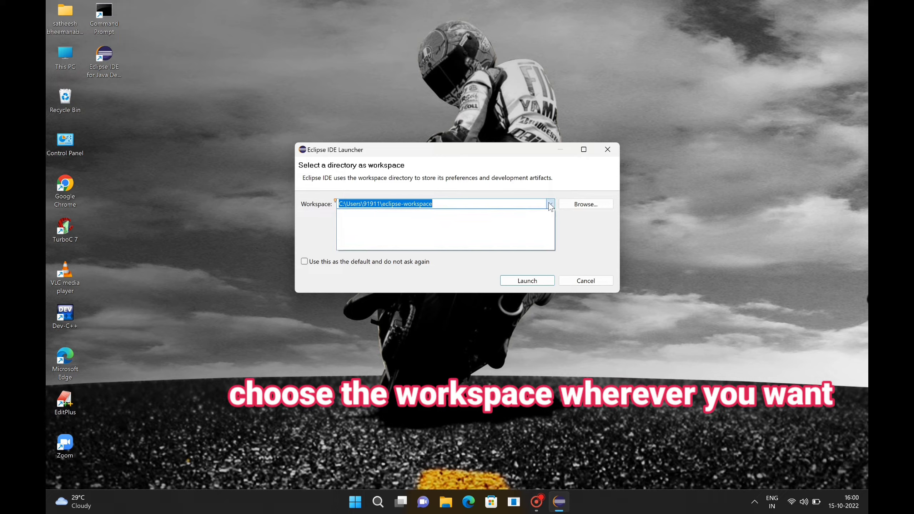
left_click(578, 233)
left_click(488, 205)
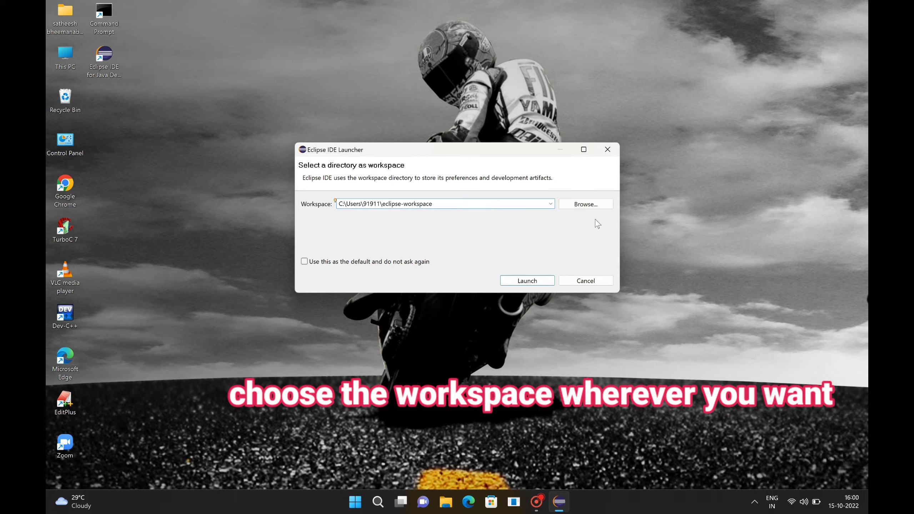
Step: Examine the possible workspace locations in eclipse-workspace, This PC and the Windows (C:) drive, leaving the directory selection without choosing one
left_click(584, 205)
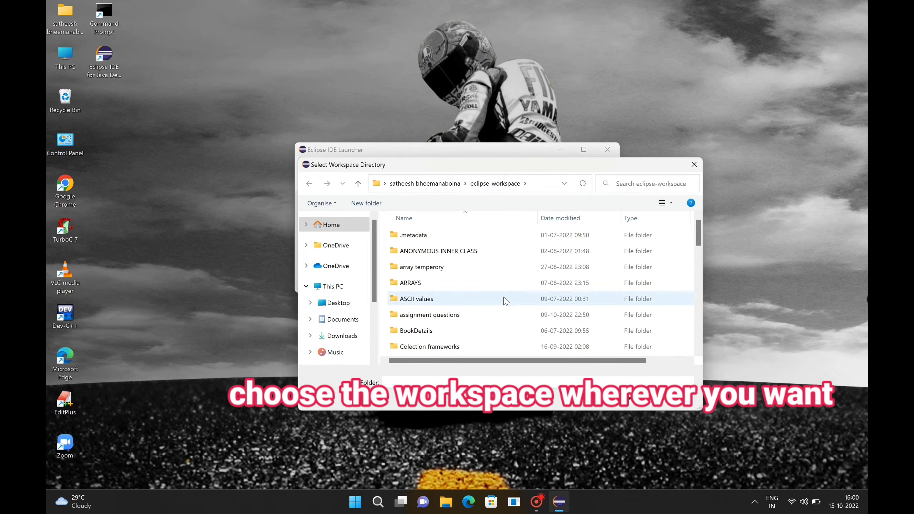
scroll(504, 297, "down", 5)
scroll(503, 297, "up", 12)
left_click(333, 286)
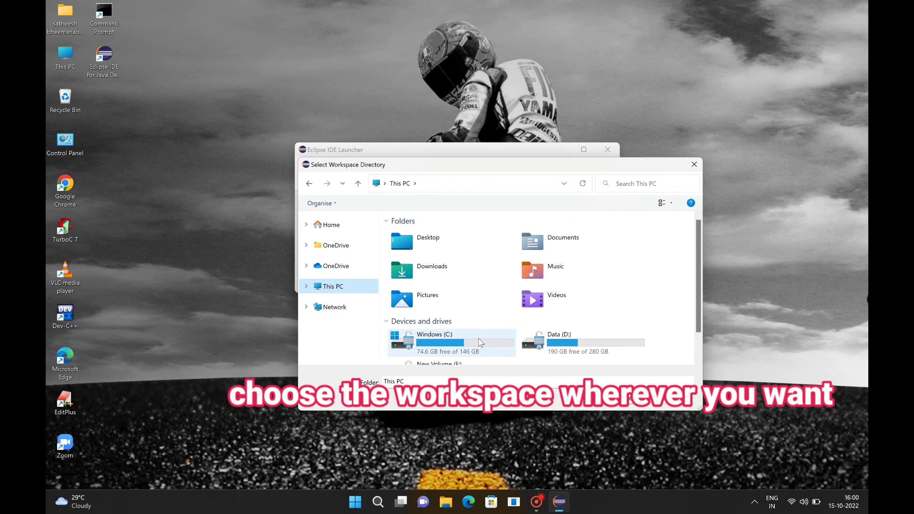
scroll(577, 351, "down", 1)
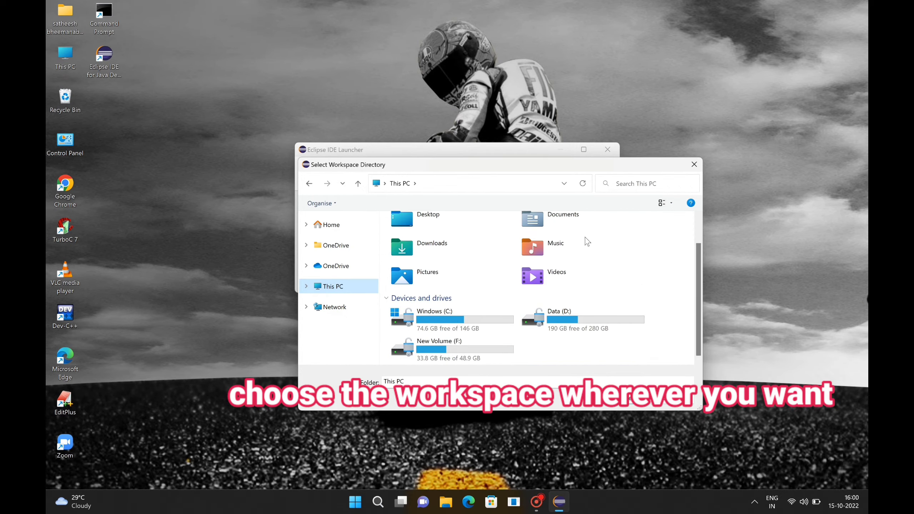
double_click(592, 162)
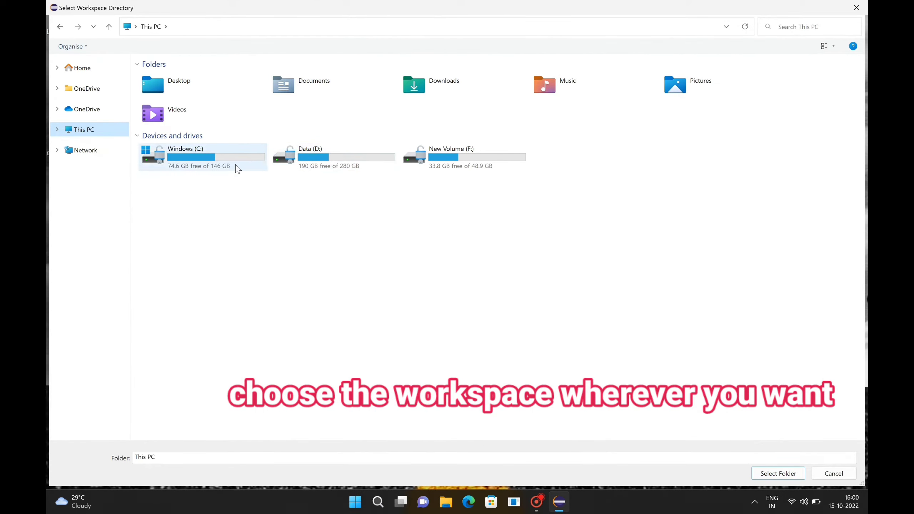
double_click(226, 168)
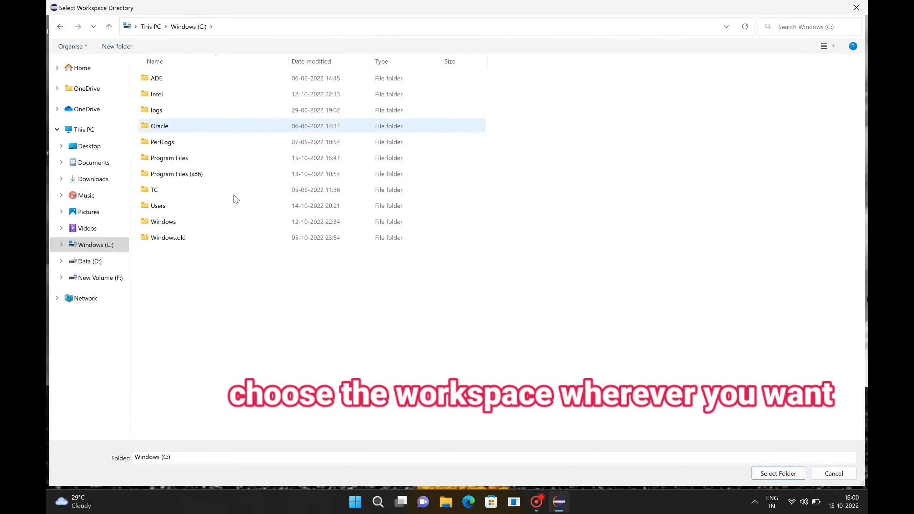
left_click(66, 31)
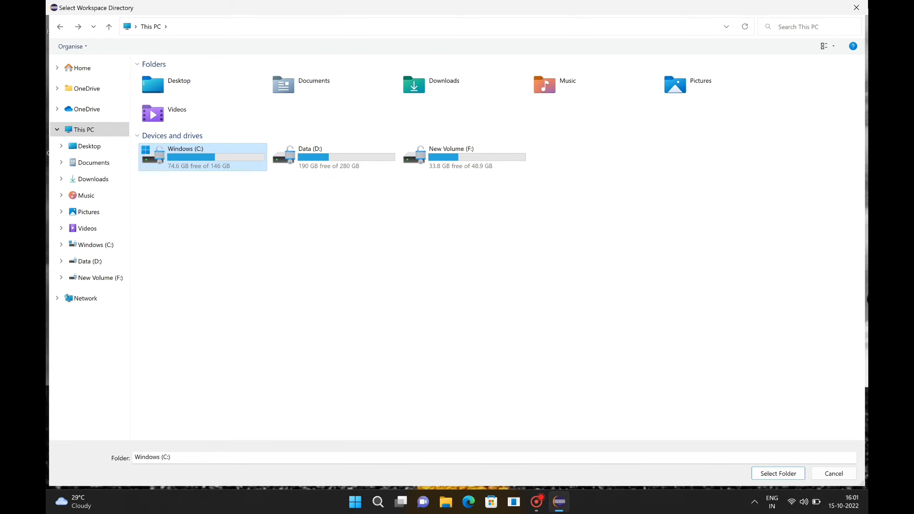
left_click(857, 7)
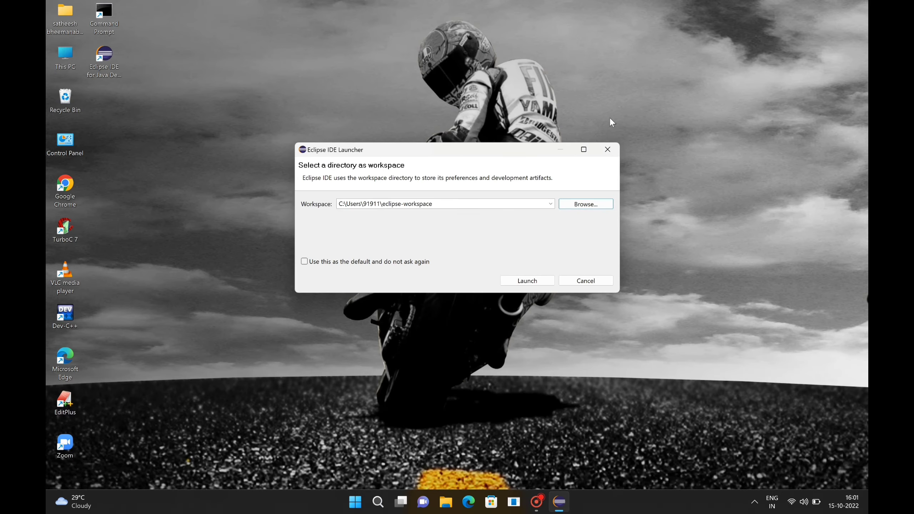
Step: Launch Eclipse with the proposed eclipse-workspace folder as the workspace
left_click(519, 199)
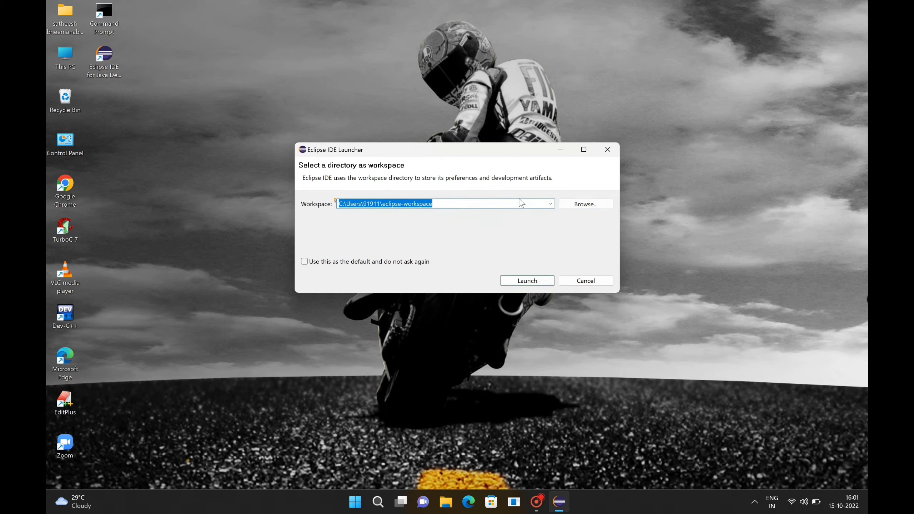
left_click(522, 283)
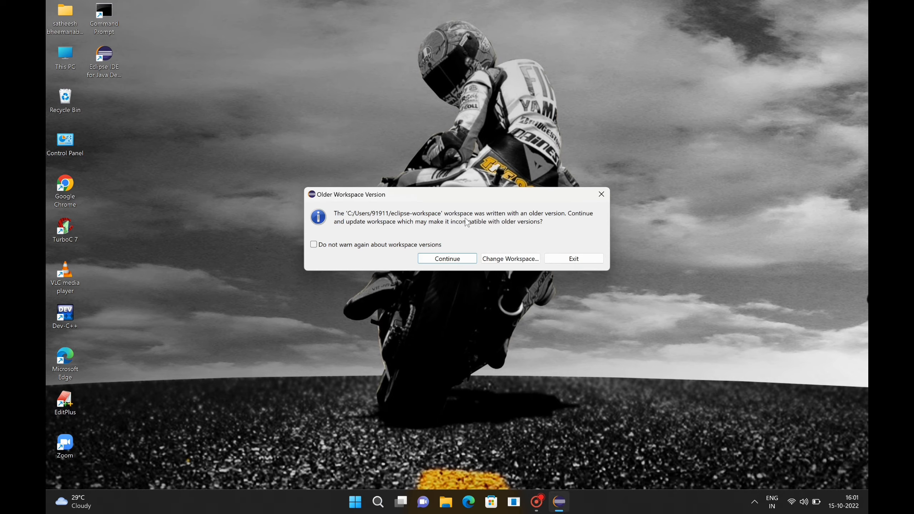
Step: Continue opening the eclipse-workspace folder and accept updating it from the older version
left_click(449, 258)
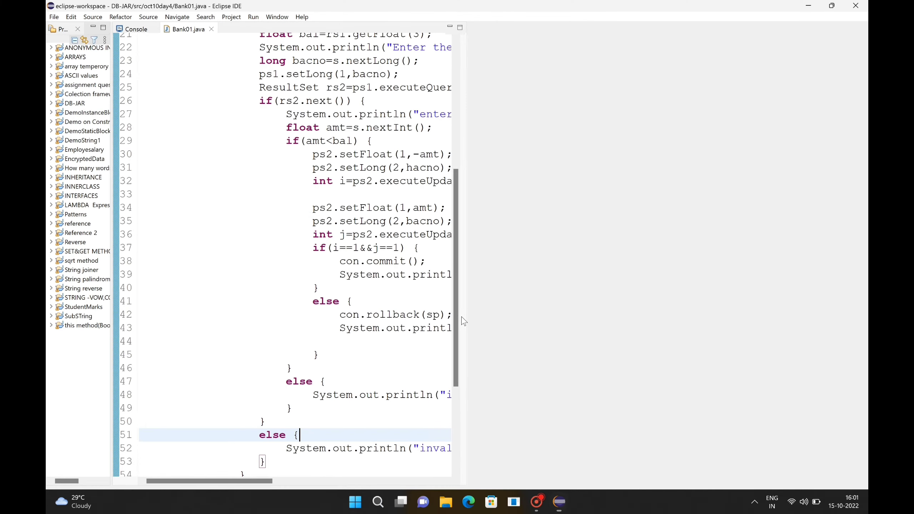
Step: Look through the Bank01.java source code from start to end, and close the Eclipse IDE
scroll(468, 289, "up", 7)
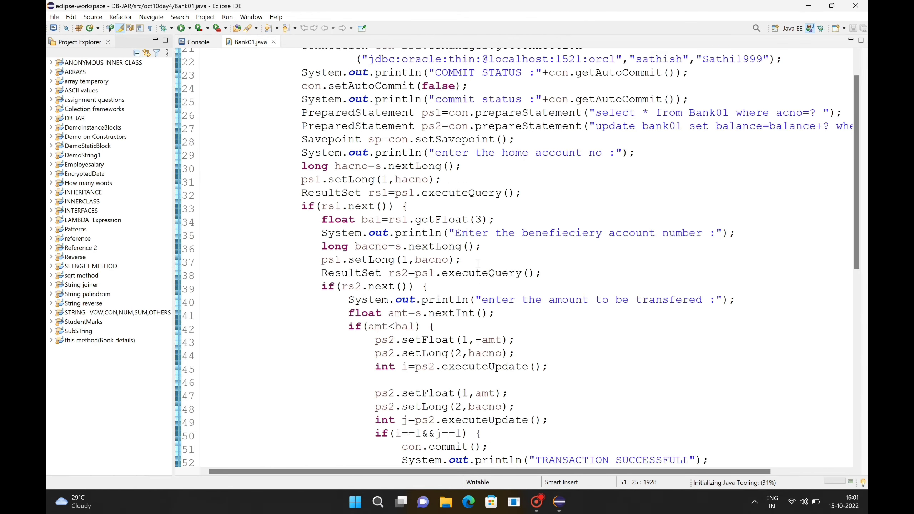
scroll(478, 264, "down", 9)
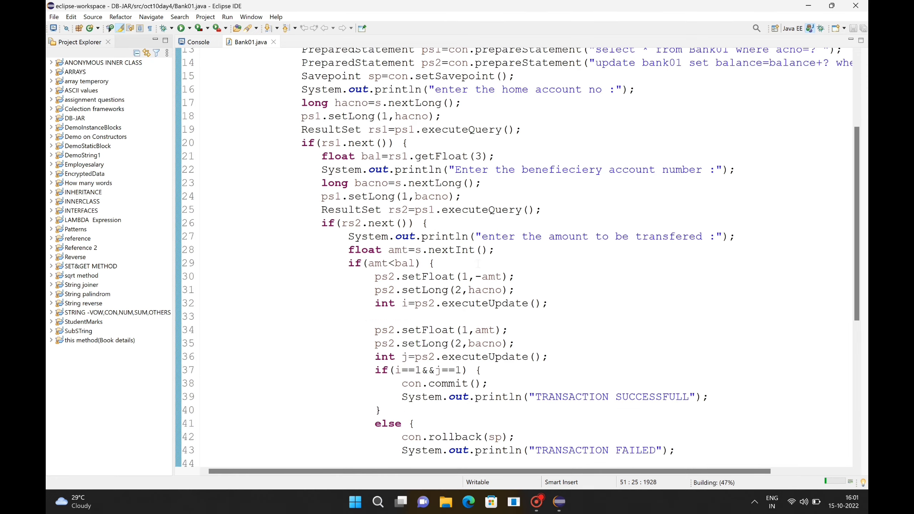
scroll(468, 253, "down", 2)
scroll(468, 252, "up", 7)
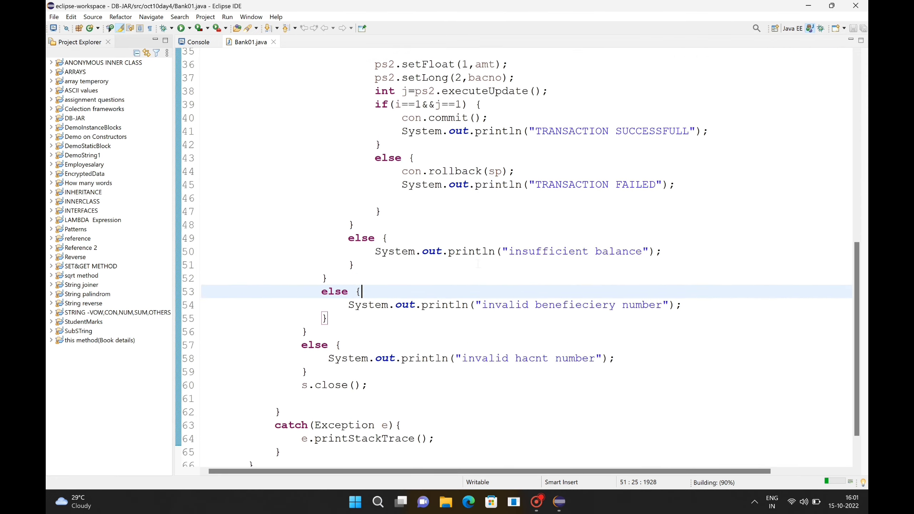
scroll(467, 252, "up", 4)
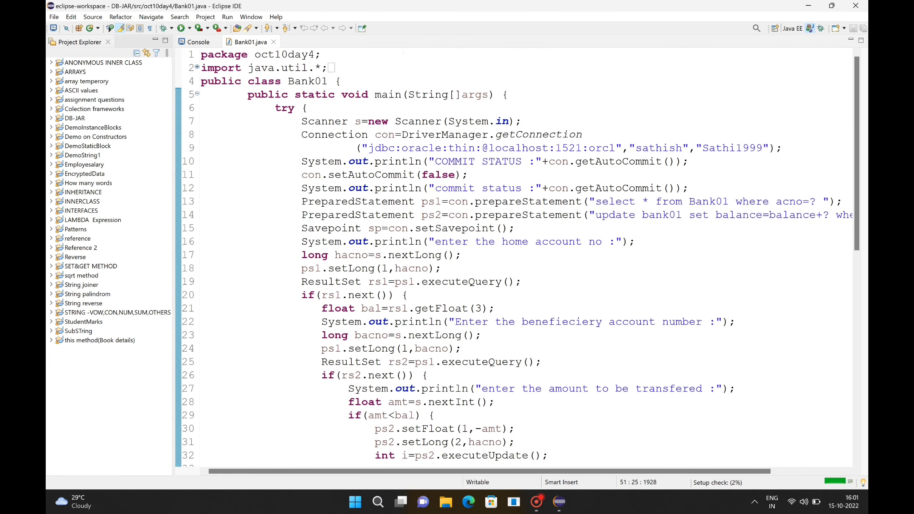
left_click(856, 5)
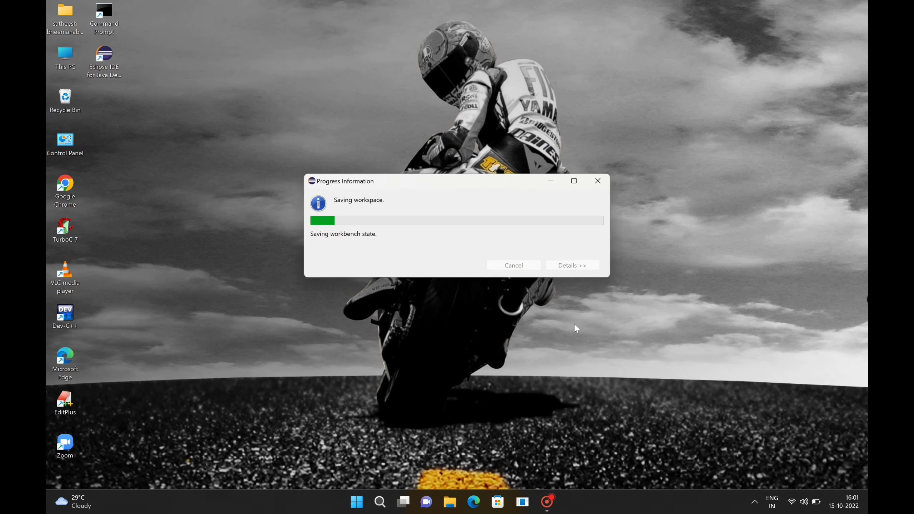